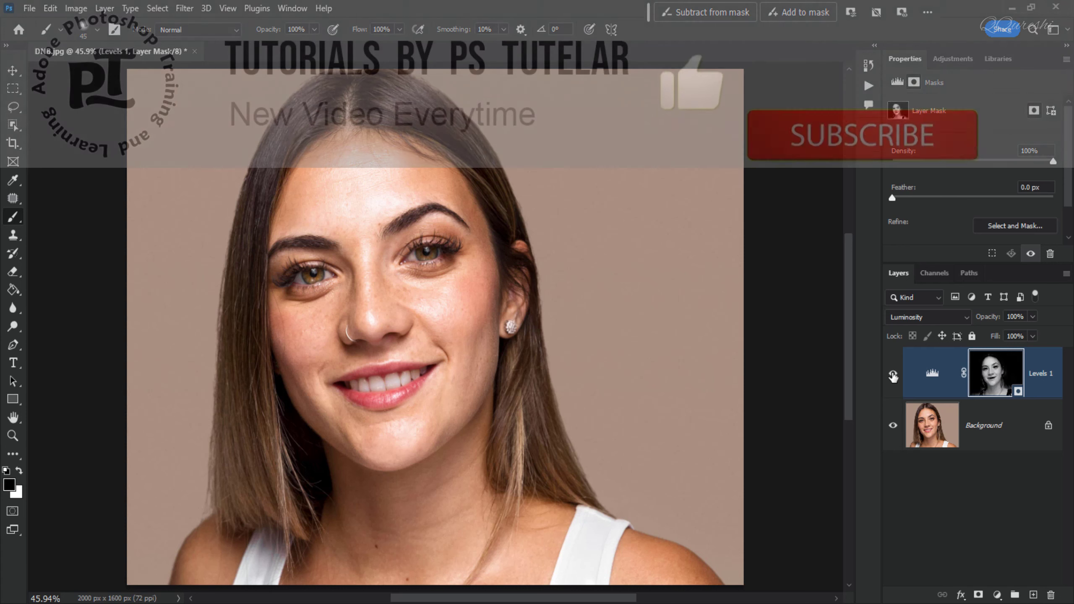
Compare the portrait before and after by switching the Levels 1 layer's visibility off and on twice
click(893, 376)
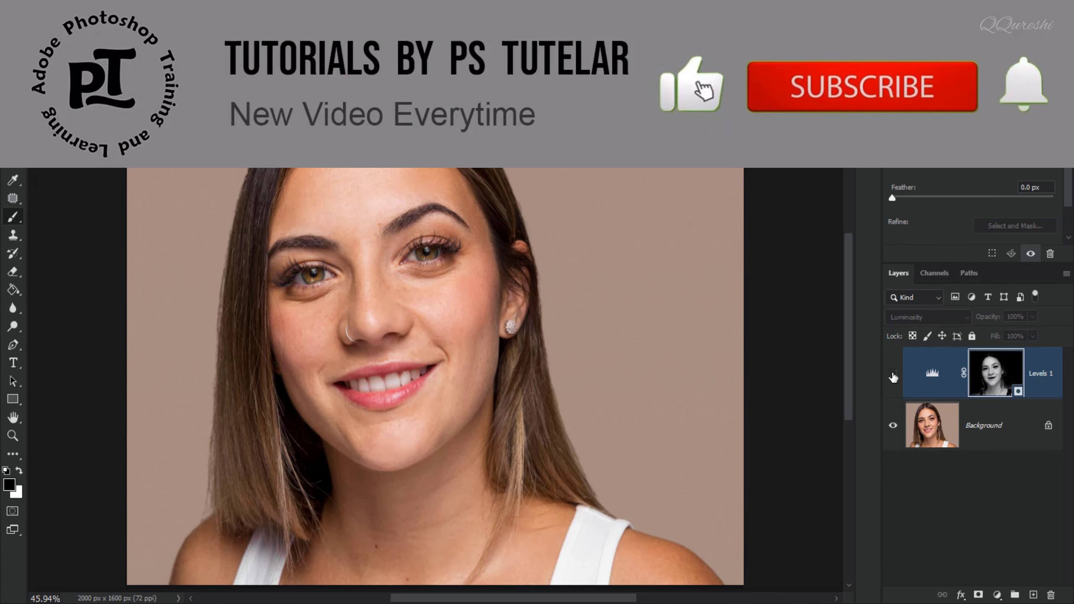
click(893, 376)
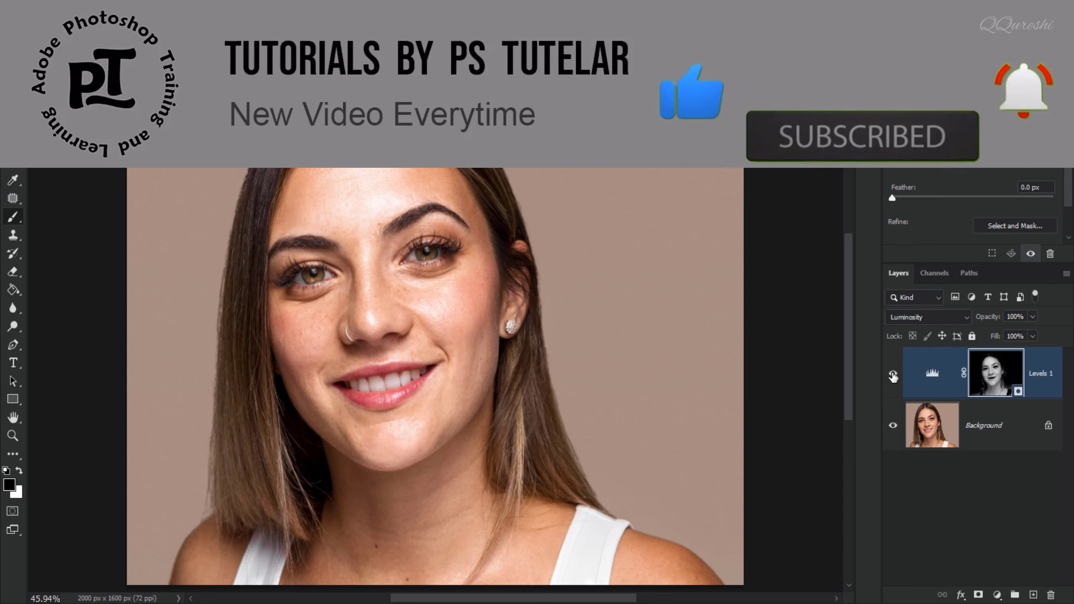
click(894, 376)
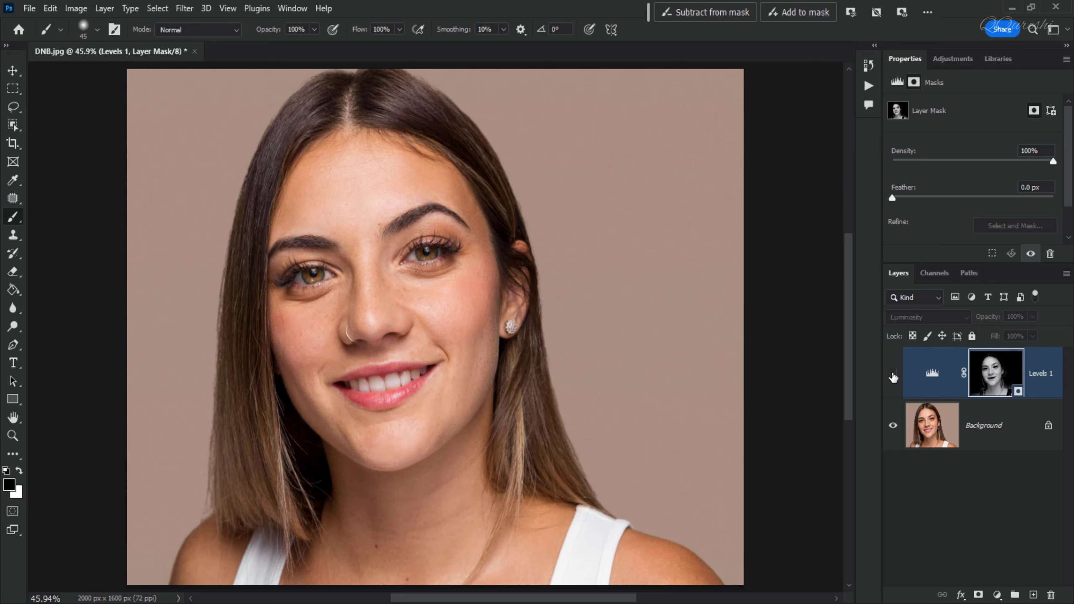
click(893, 375)
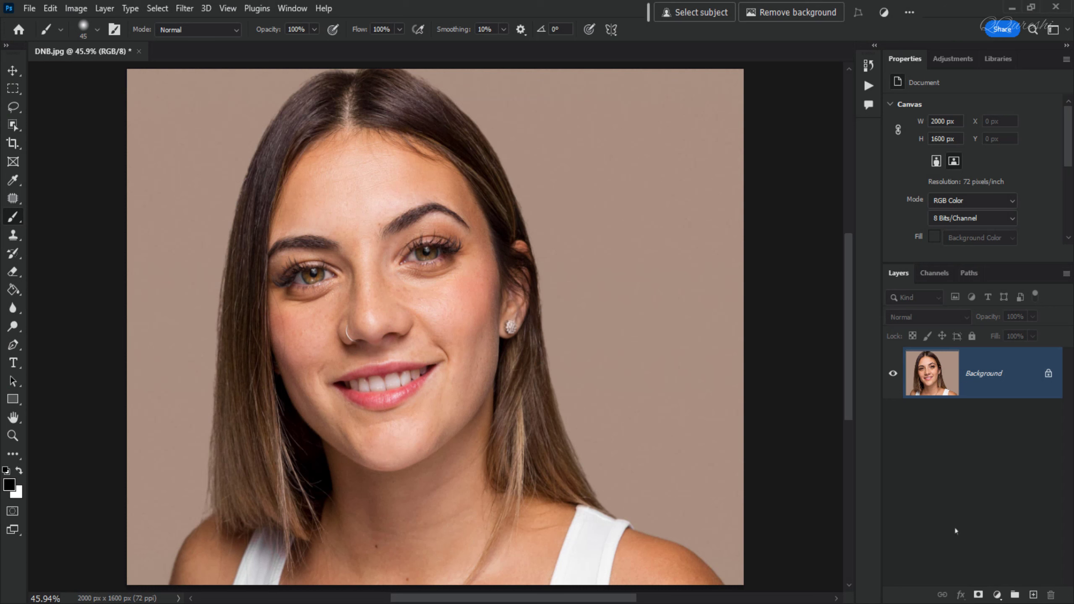
Add a Levels adjustment layer and apply the merged RGB image to its mask with Multiply blending at 100% opacity
click(997, 595)
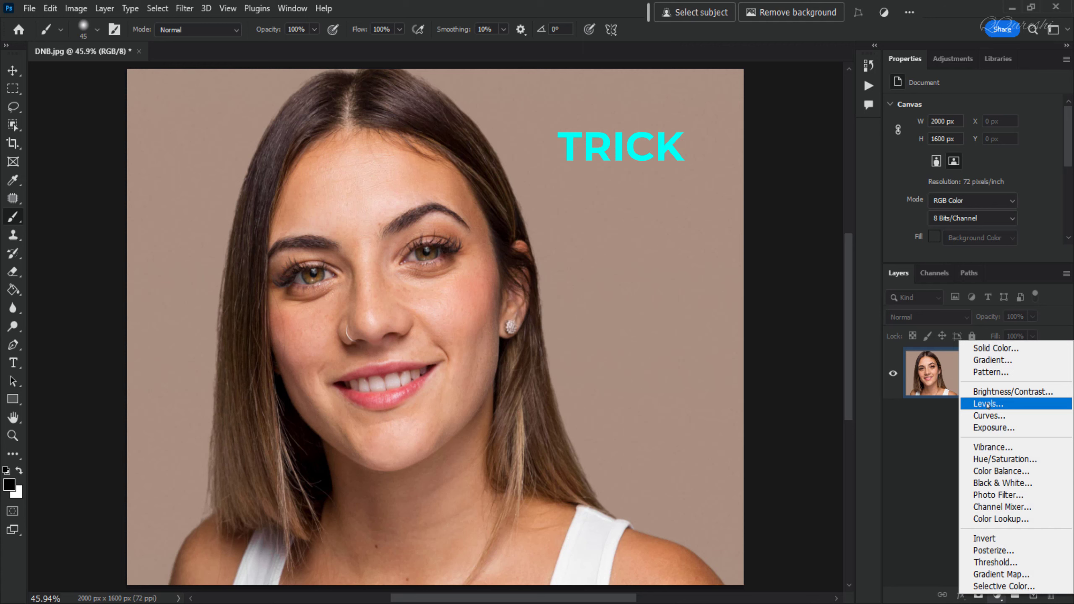
click(987, 404)
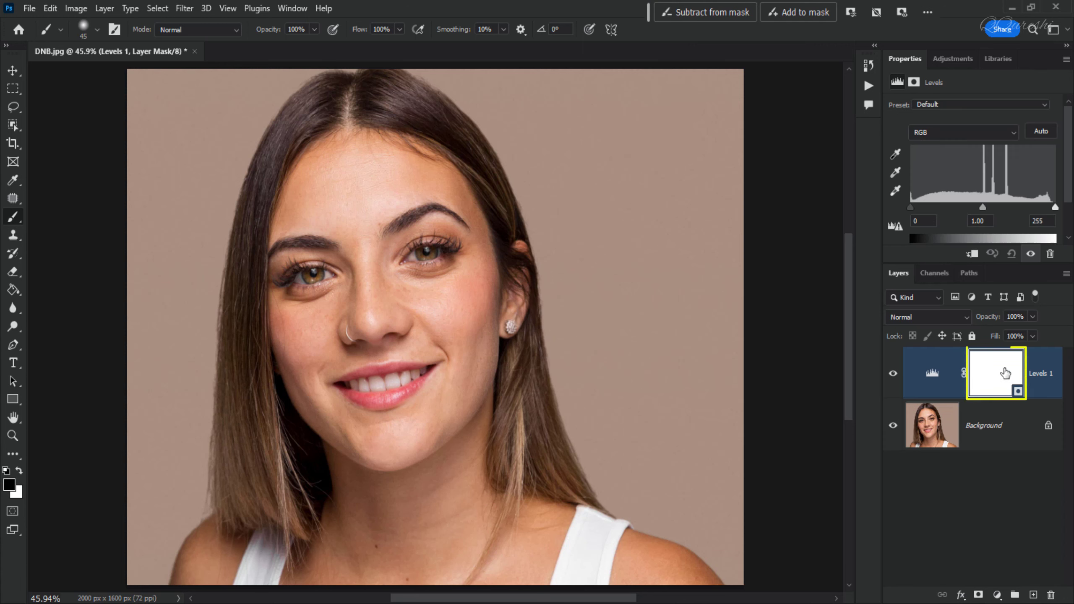
click(1005, 372)
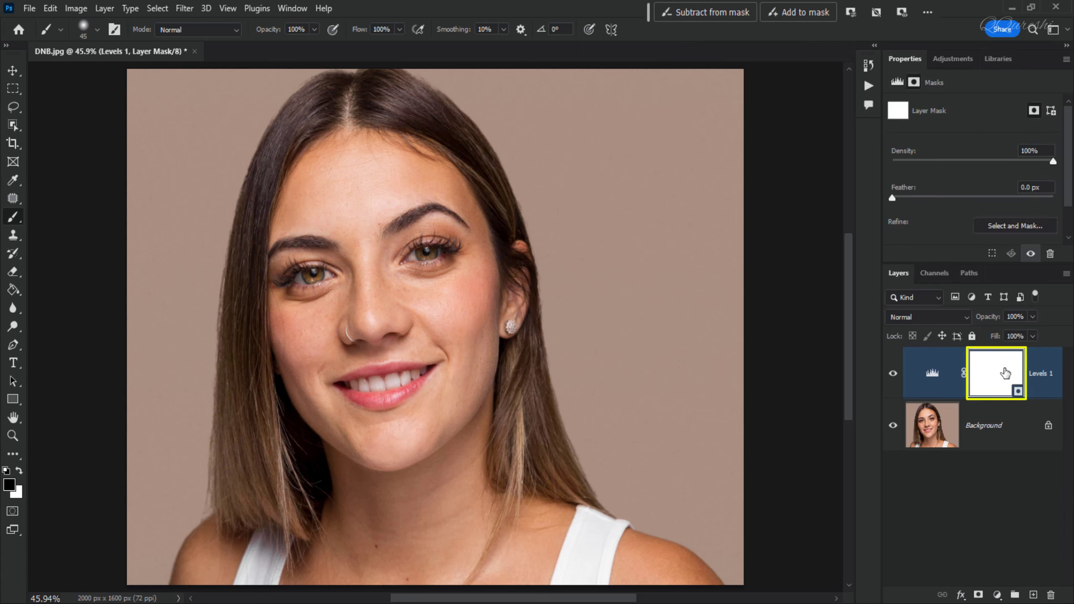
click(88, 8)
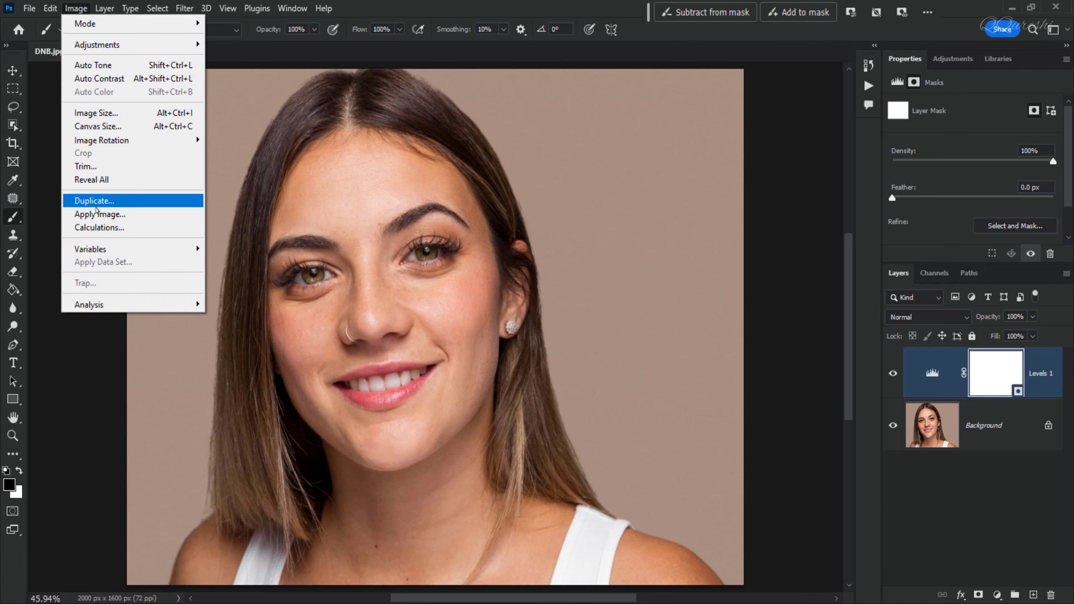
click(98, 214)
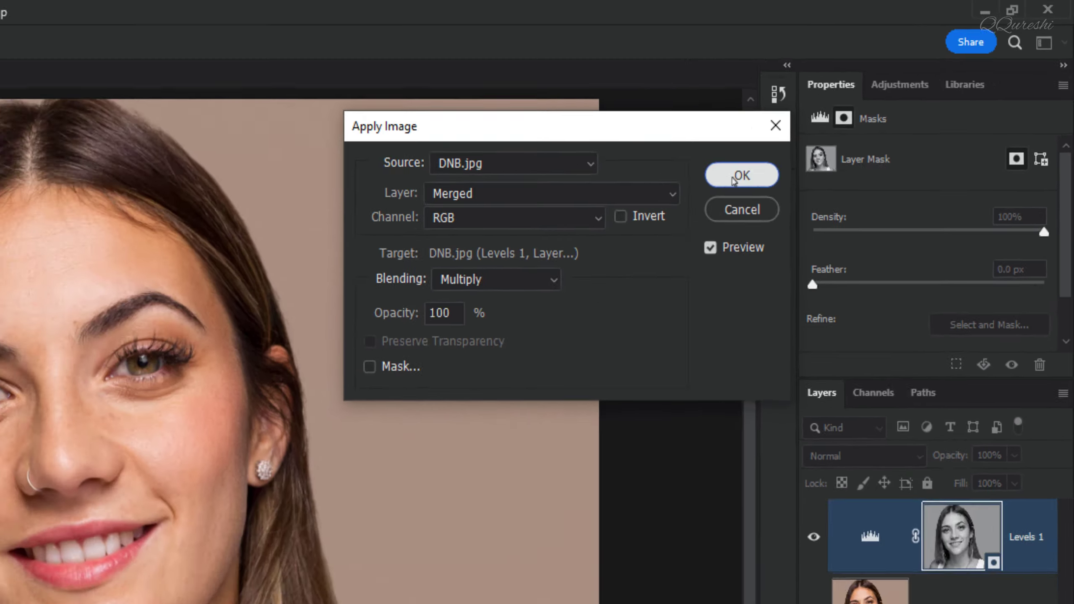
click(654, 223)
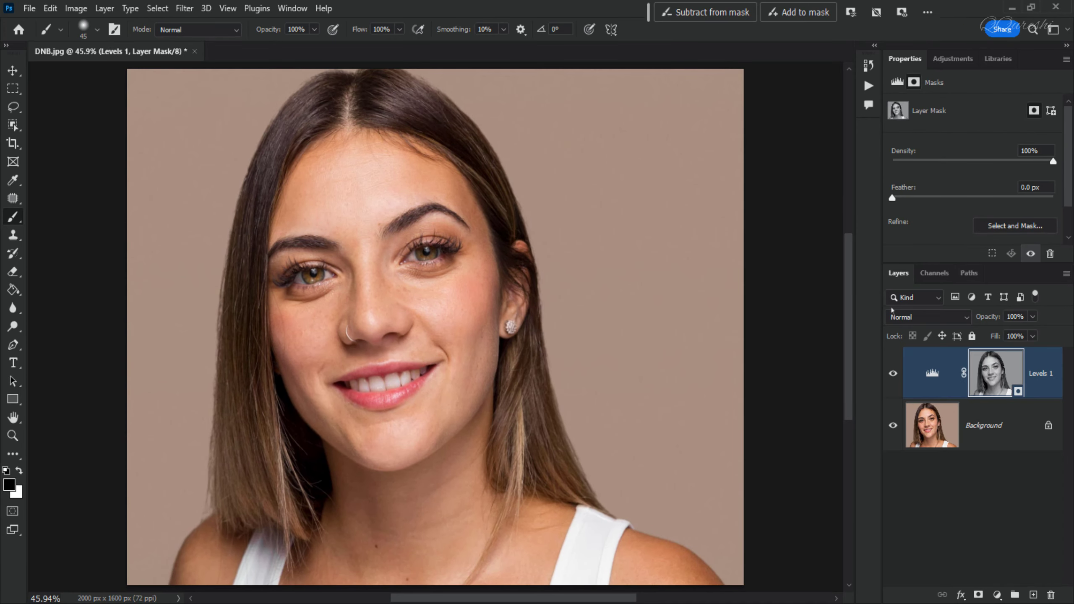
Set the Levels layer's blend mode to Luminosity and raise its shadow input level to 129
click(903, 320)
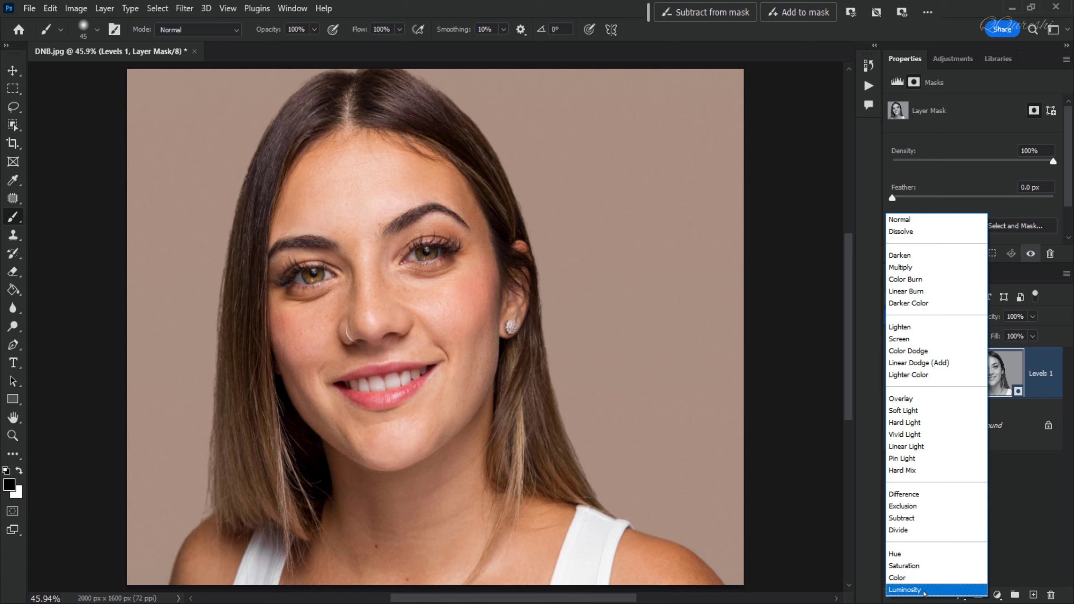
click(923, 590)
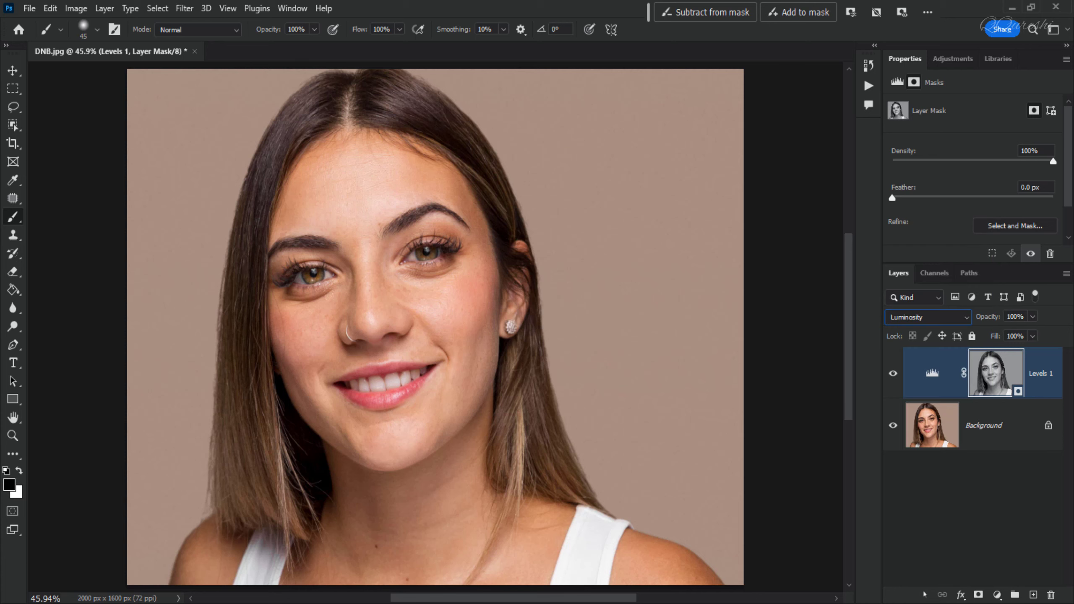
click(933, 374)
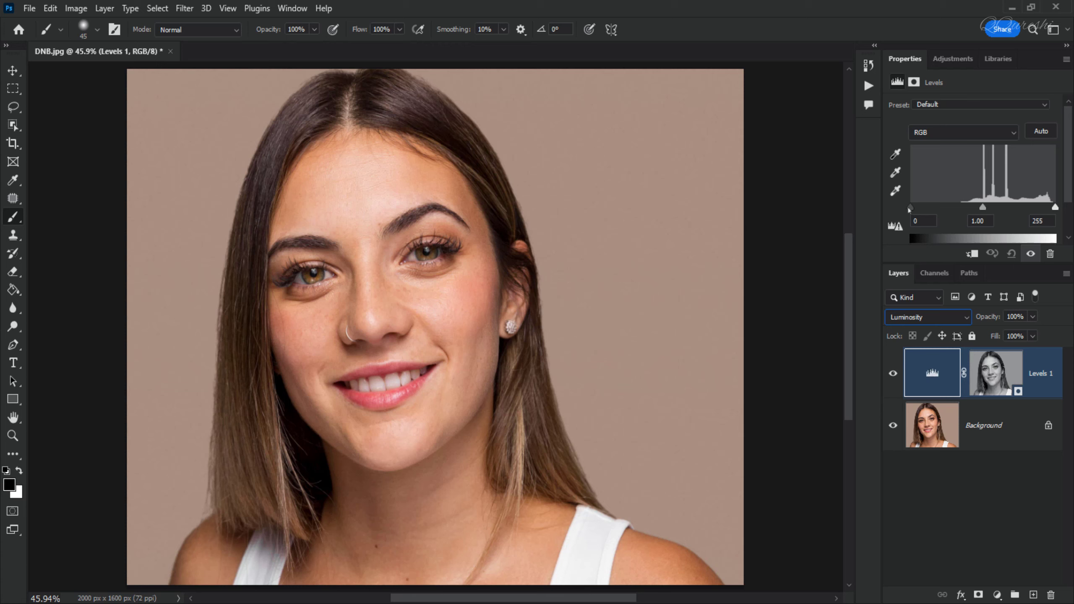
key(alt)
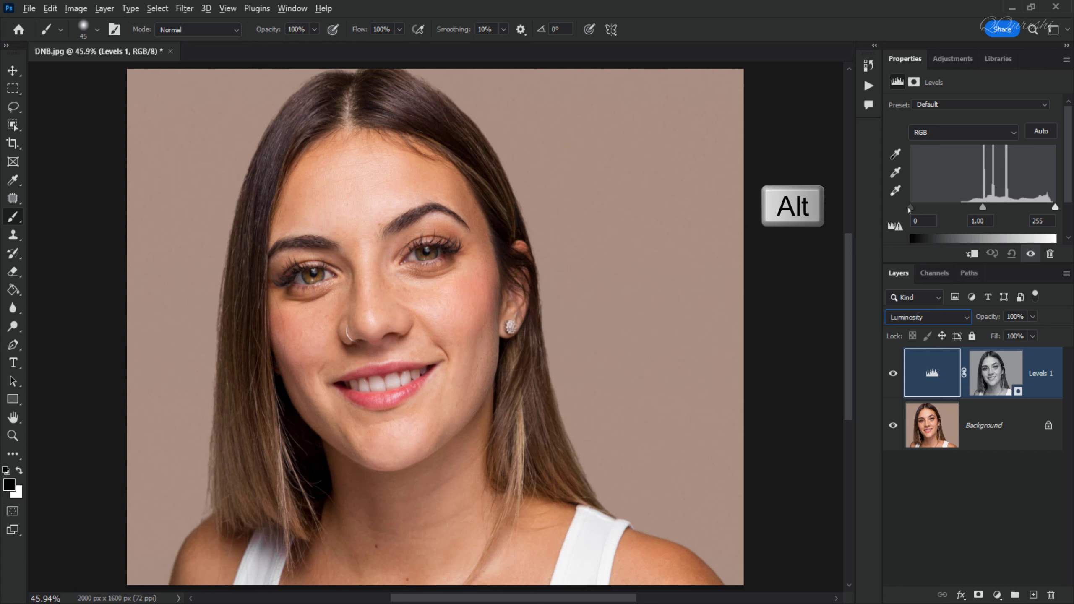
alt+click(909, 208)
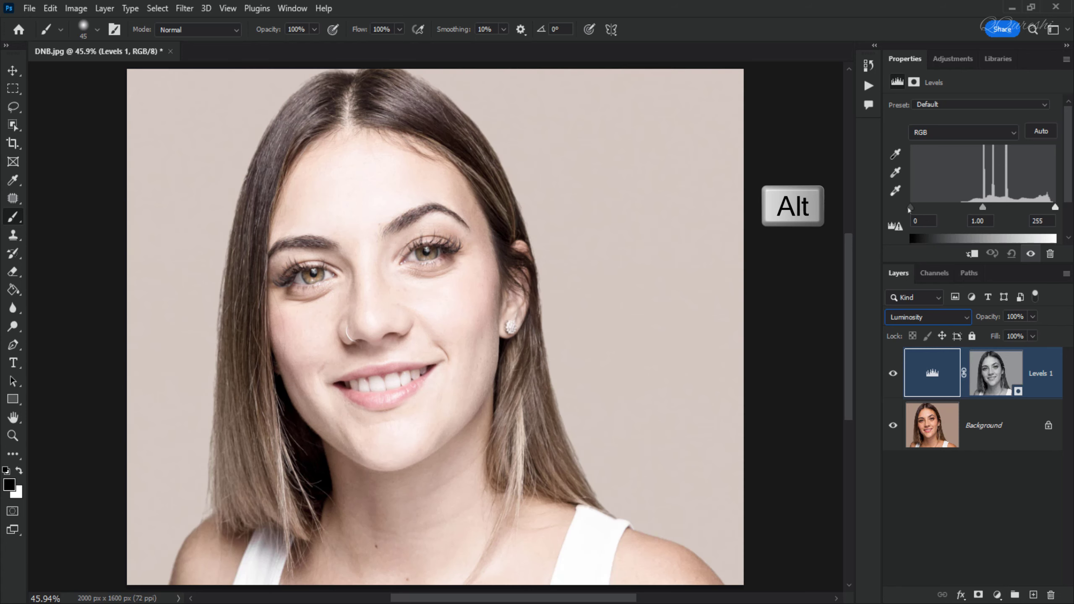
drag(909, 208, 984, 209)
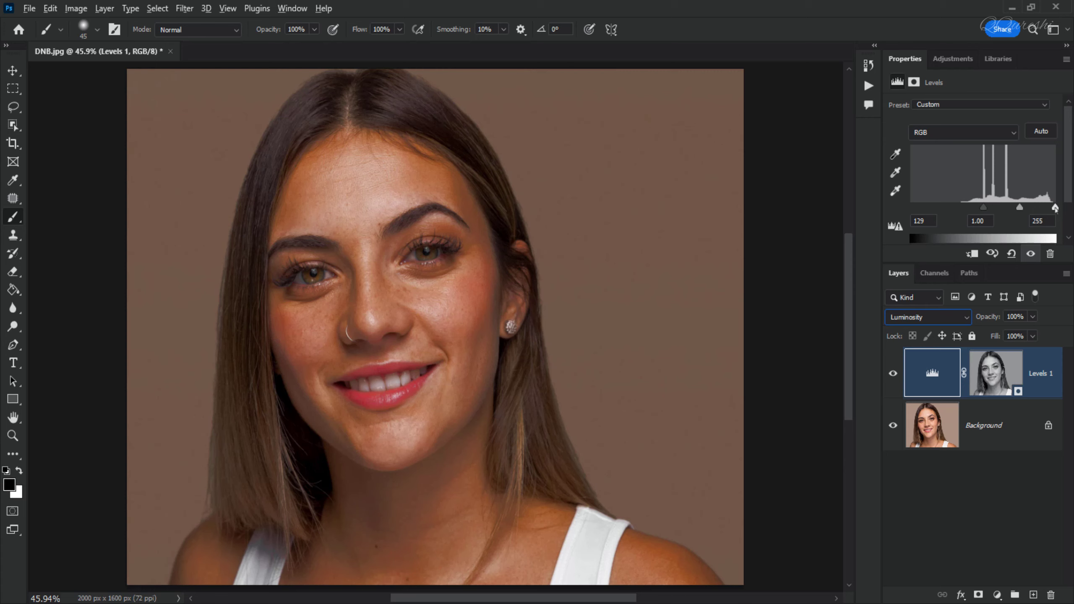
Refine the Levels input values to 87 for shadows and 208 for highlights, and compare with the layer hidden
drag(1056, 209, 1024, 210)
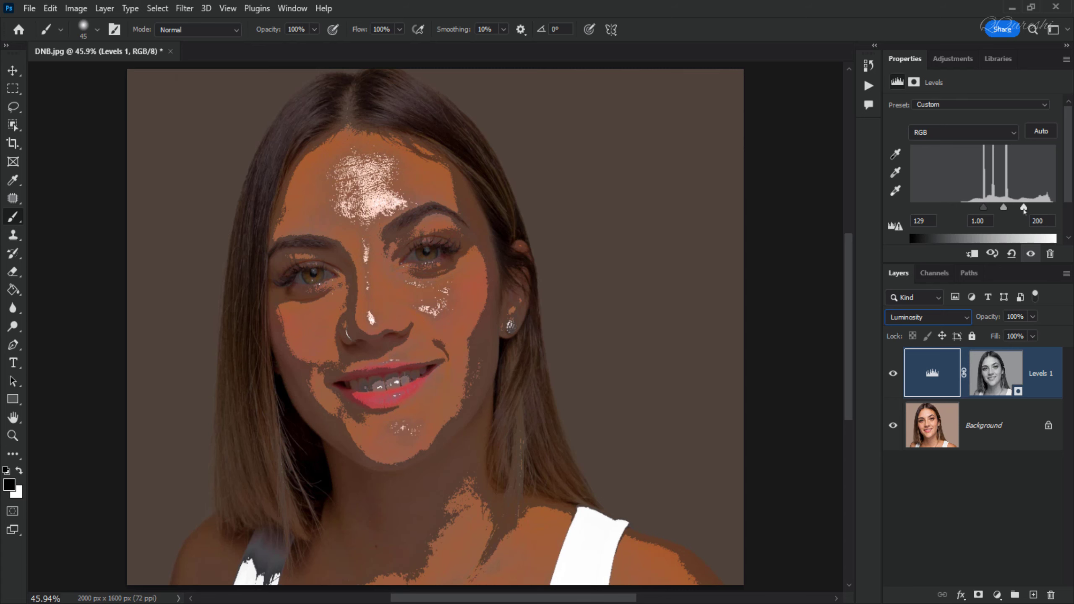
drag(1024, 210, 1014, 210)
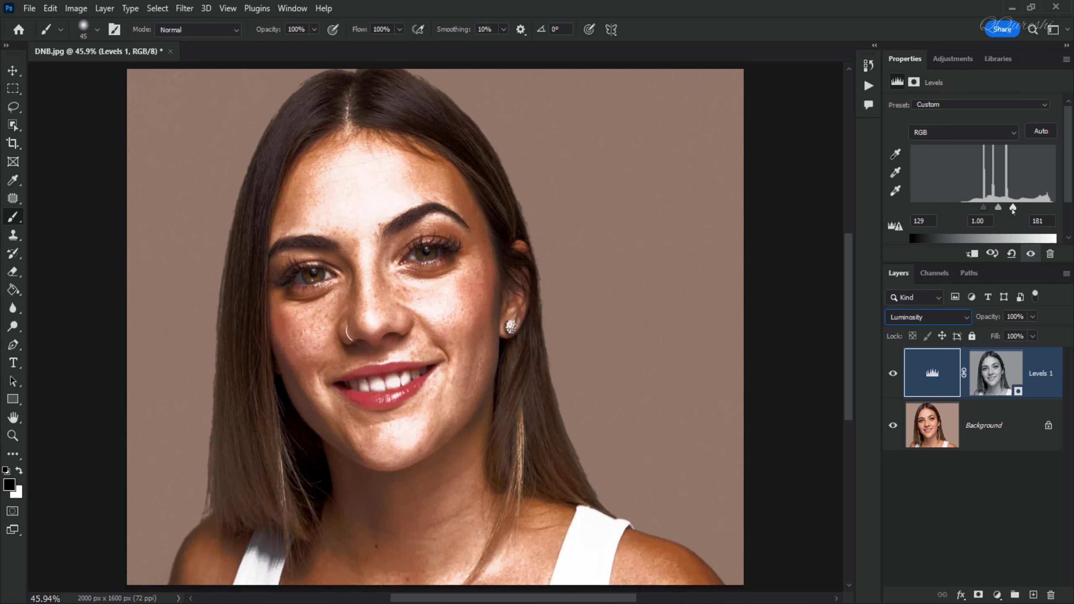
drag(1013, 210, 963, 210)
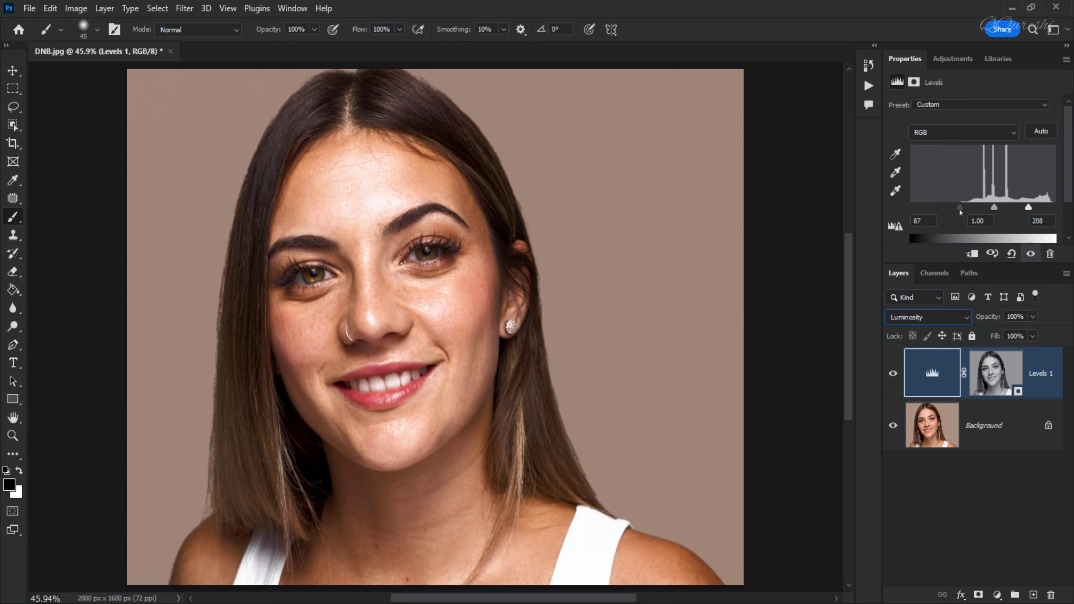
click(894, 375)
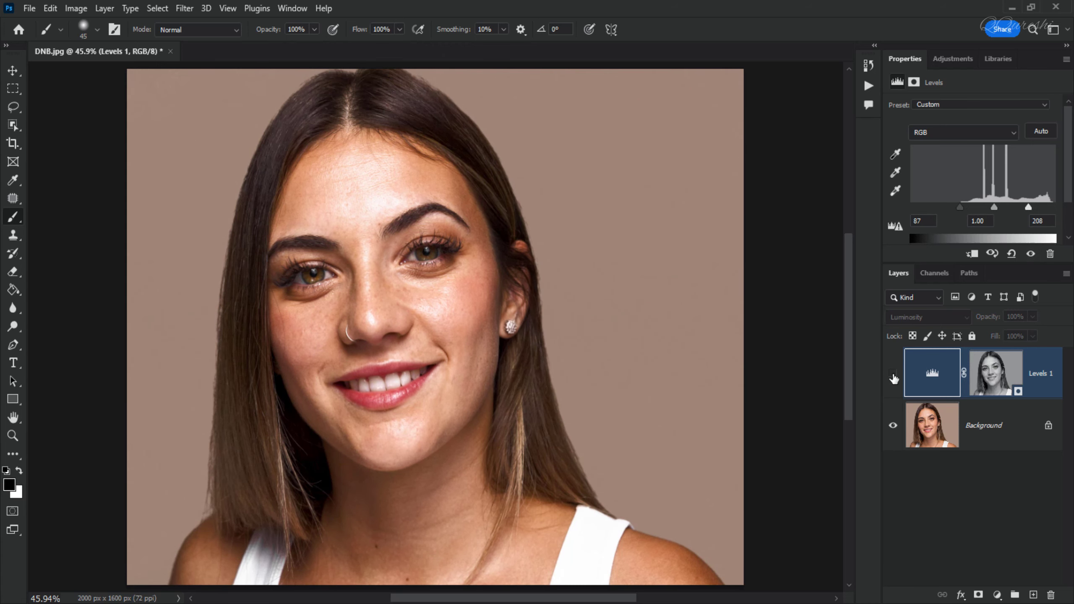
click(893, 374)
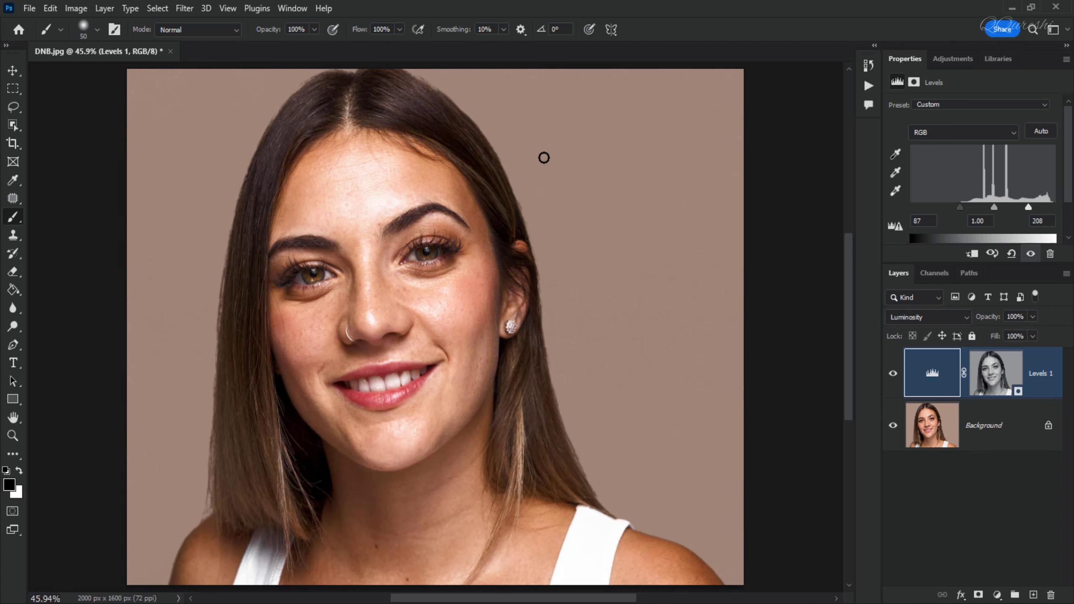
Enlarge the soft brush to a size of 500
key(bracketright)
key(bracketright)
key(bracketright)
key(bracketright)
key(bracketright)
key(bracketright)
key(bracketright)
key(bracketright)
key(bracketright)
key(bracketright)
key(bracketright)
key(bracketright)
key(bracketright)
key(bracketright)
key(bracketright)
key(bracketright)
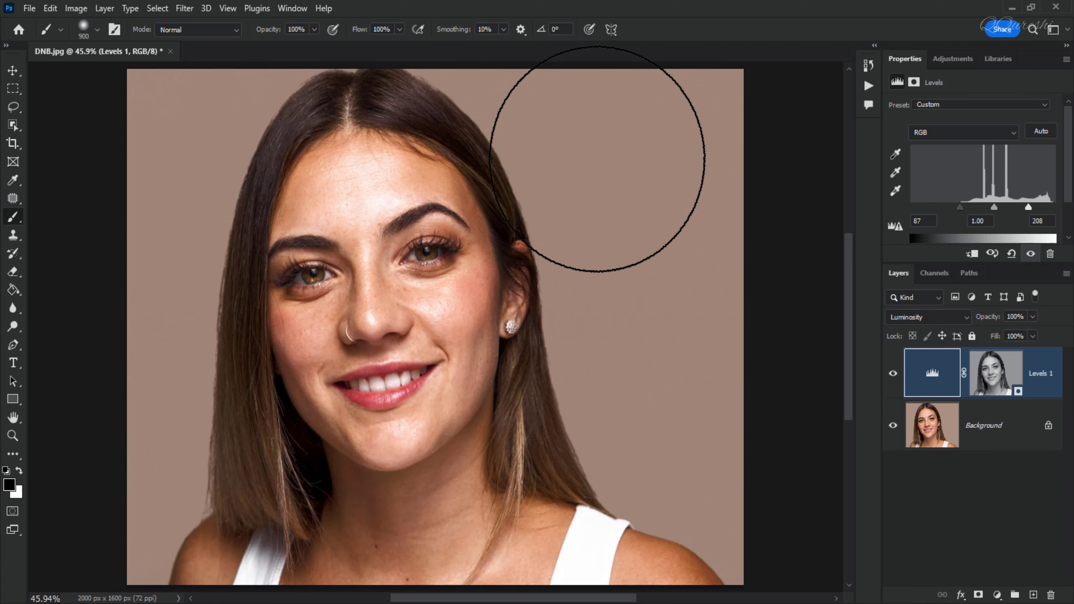
key(bracketleft)
key(bracketleft)
key(bracketleft)
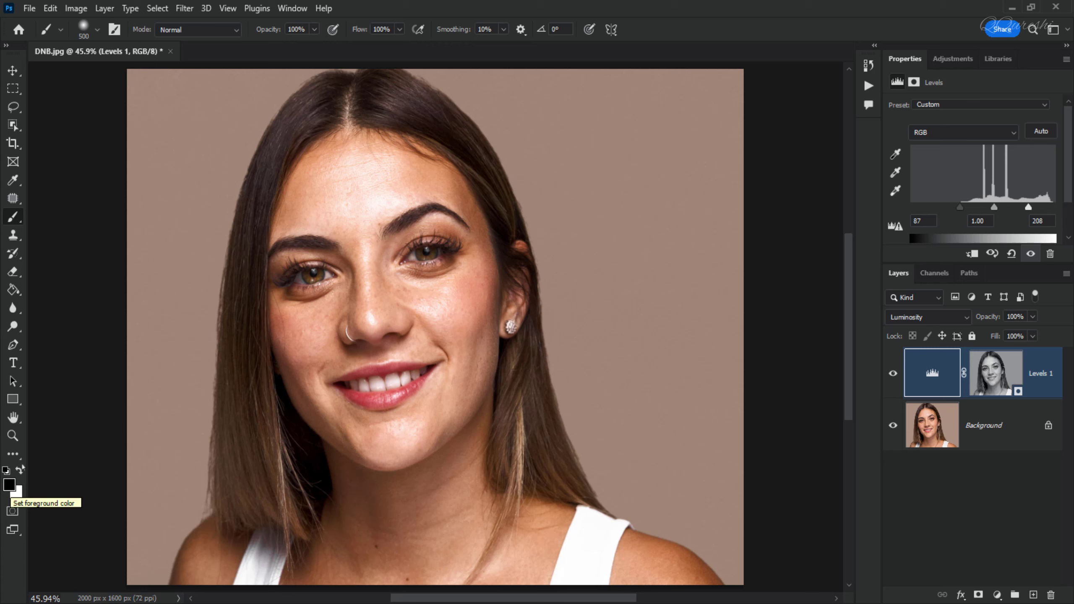
Paint a black test spot over the backdrop on a new layer, and delete that layer
key(ctrl+shift+alt+n)
click(193, 119)
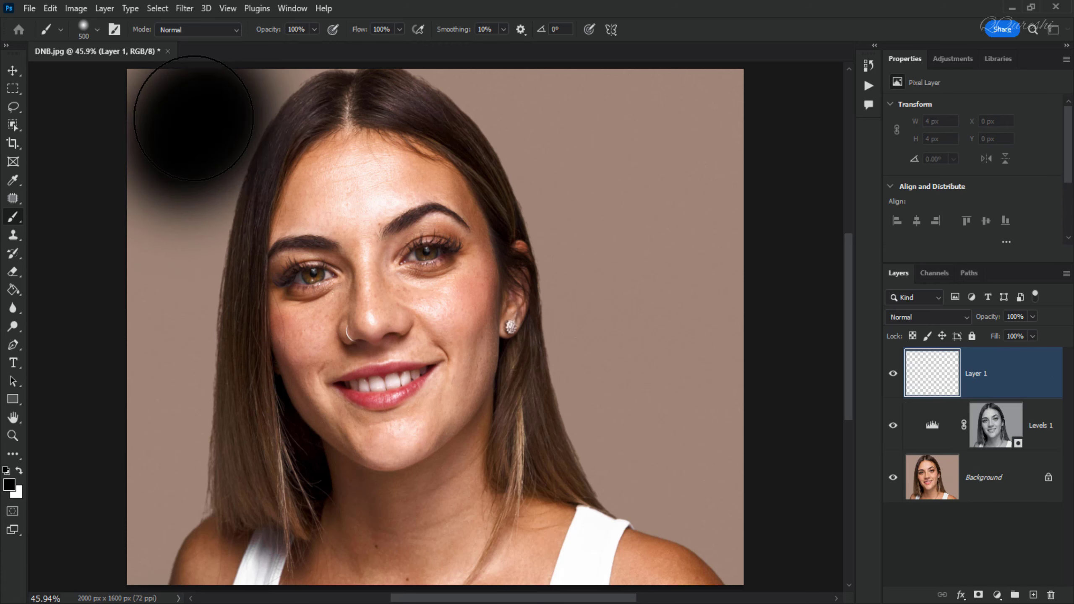
drag(194, 118, 173, 144)
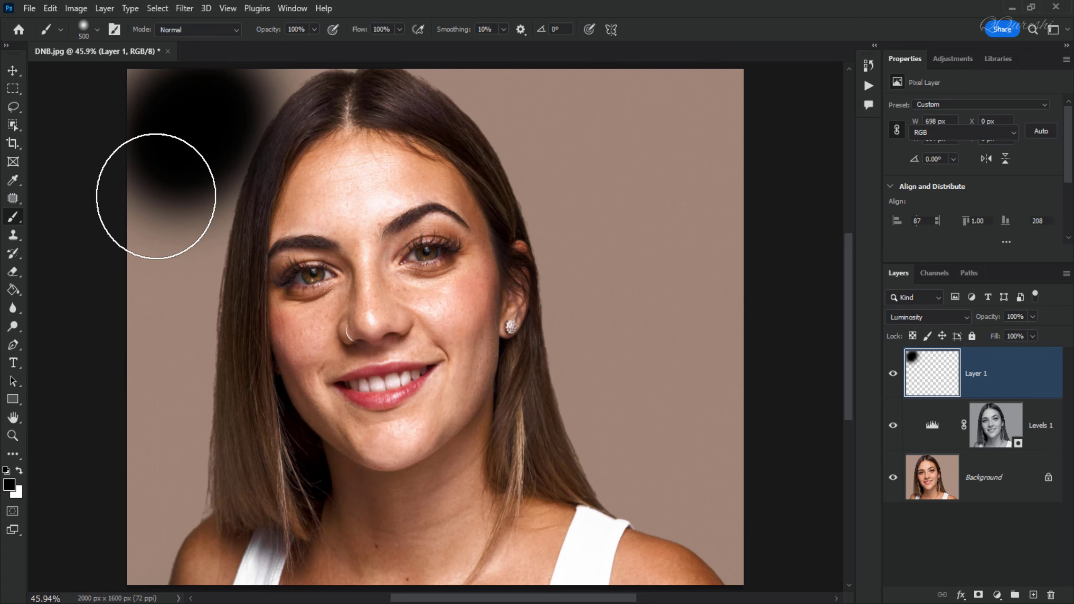
key(Delete)
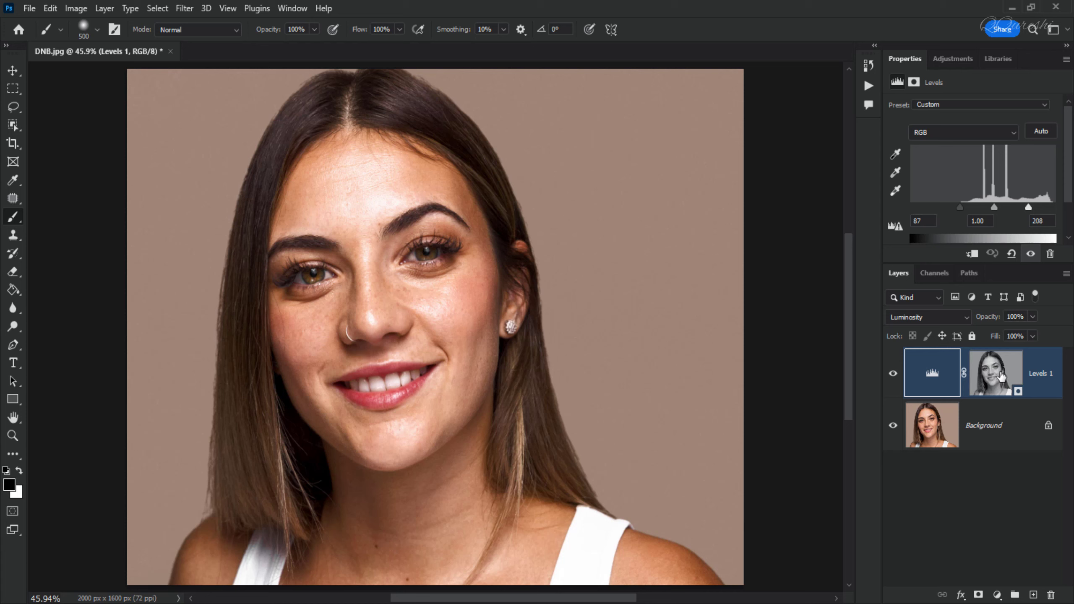
Paint black on the Levels layer mask over the backdrop around the woman to remove the effect there
click(1001, 375)
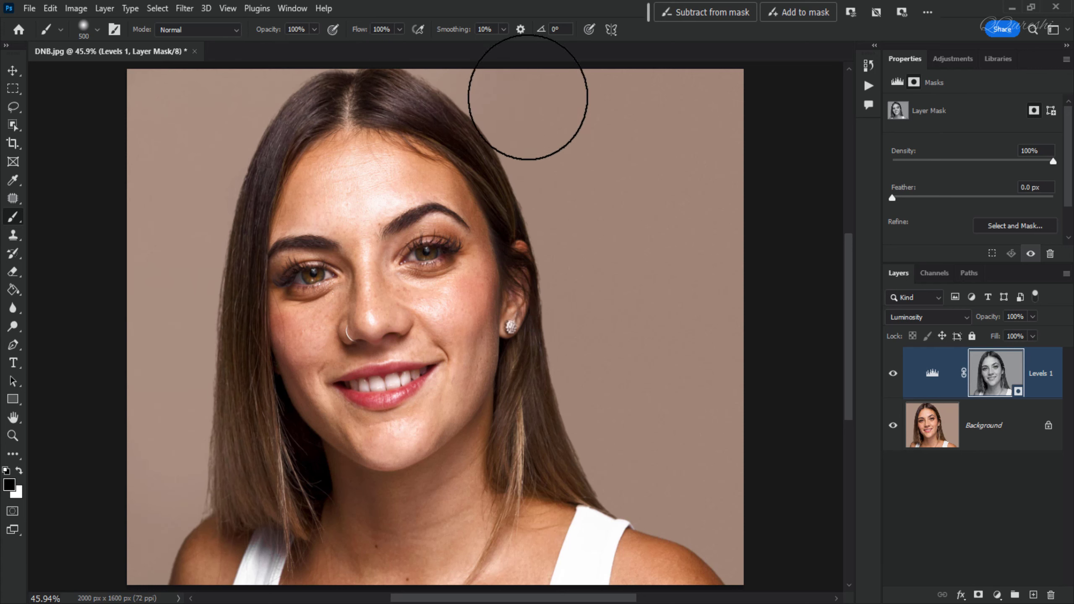
drag(647, 292, 624, 336)
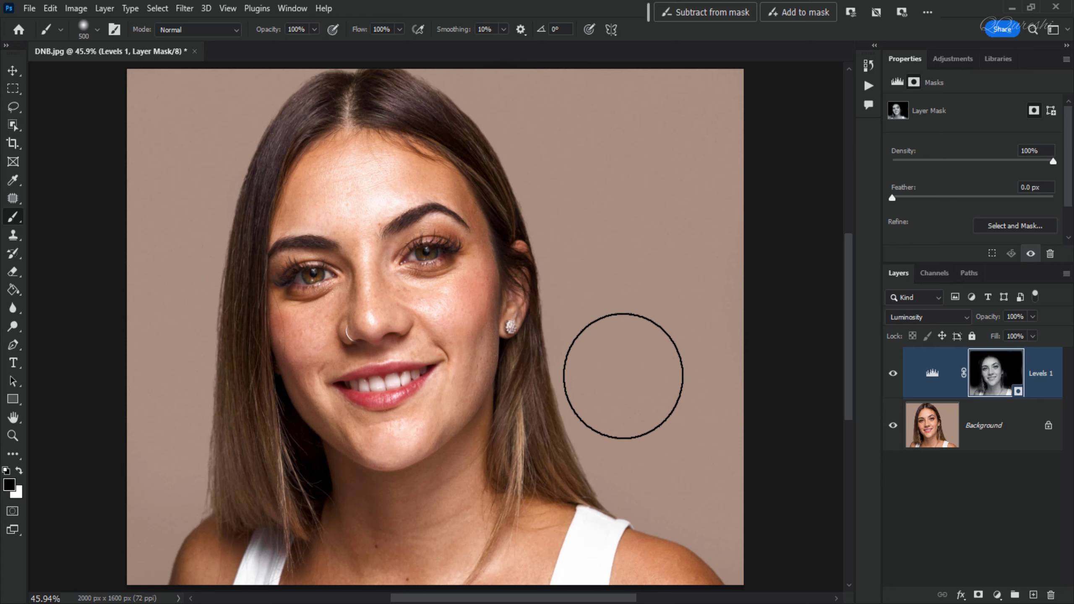
drag(623, 365, 570, 375)
mouse_move(594, 513)
mouse_down()
mouse_move(584, 575)
mouse_move(606, 508)
mouse_move(579, 582)
mouse_move(606, 525)
mouse_up()
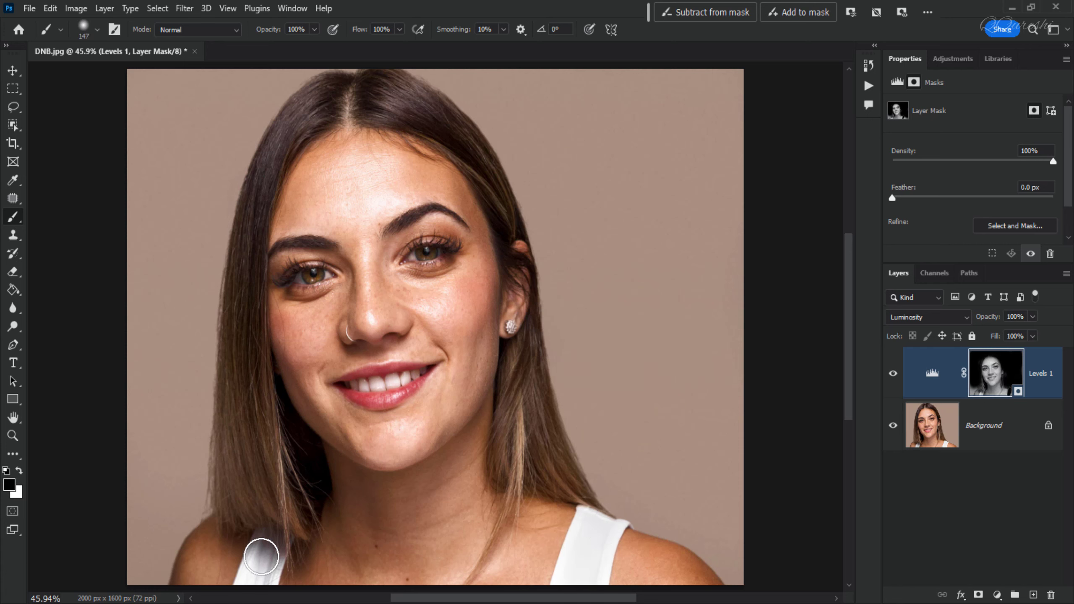
Mask the Levels effect off the white strap and hair with a black brush of size 147, and compare before and after
mouse_move(261, 558)
mouse_down()
mouse_move(250, 589)
mouse_move(288, 483)
mouse_up()
mouse_move(249, 382)
mouse_down()
mouse_move(290, 513)
mouse_move(228, 473)
mouse_move(257, 480)
mouse_up()
mouse_move(238, 274)
mouse_down()
mouse_move(243, 424)
mouse_move(239, 183)
mouse_move(336, 89)
mouse_move(417, 111)
mouse_move(383, 98)
mouse_move(482, 152)
mouse_move(472, 155)
mouse_move(508, 230)
mouse_move(559, 247)
mouse_move(538, 352)
mouse_move(515, 394)
mouse_move(523, 463)
mouse_move(568, 448)
mouse_move(577, 458)
mouse_up()
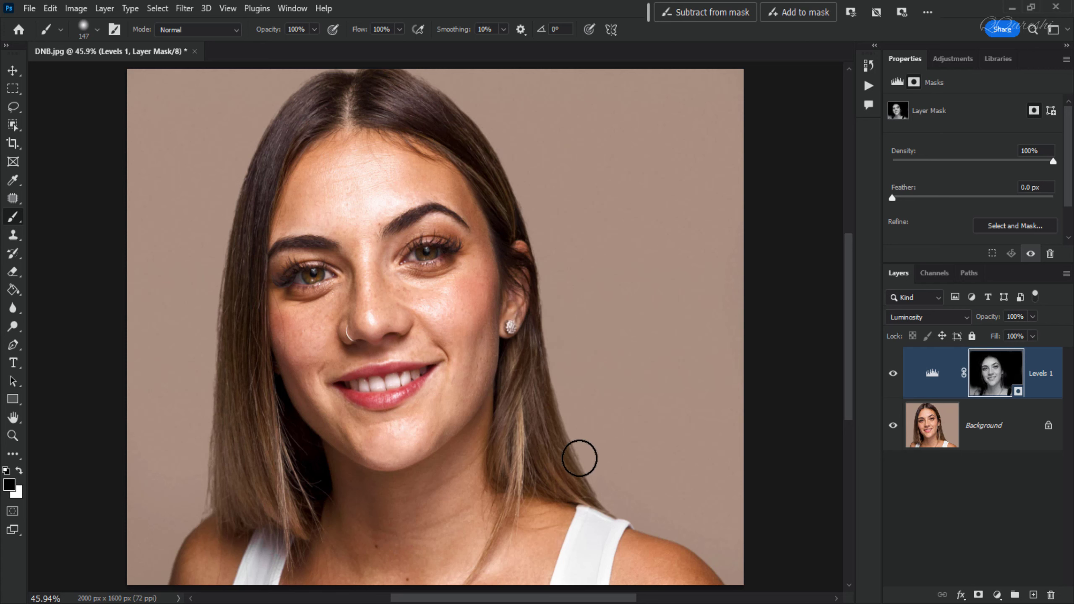
click(893, 375)
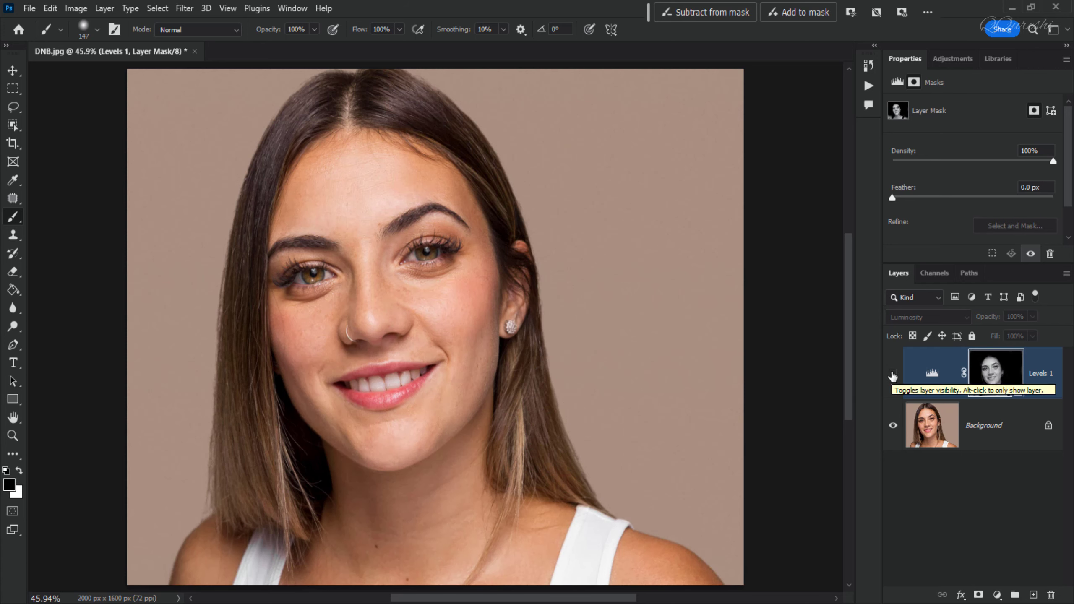
click(893, 376)
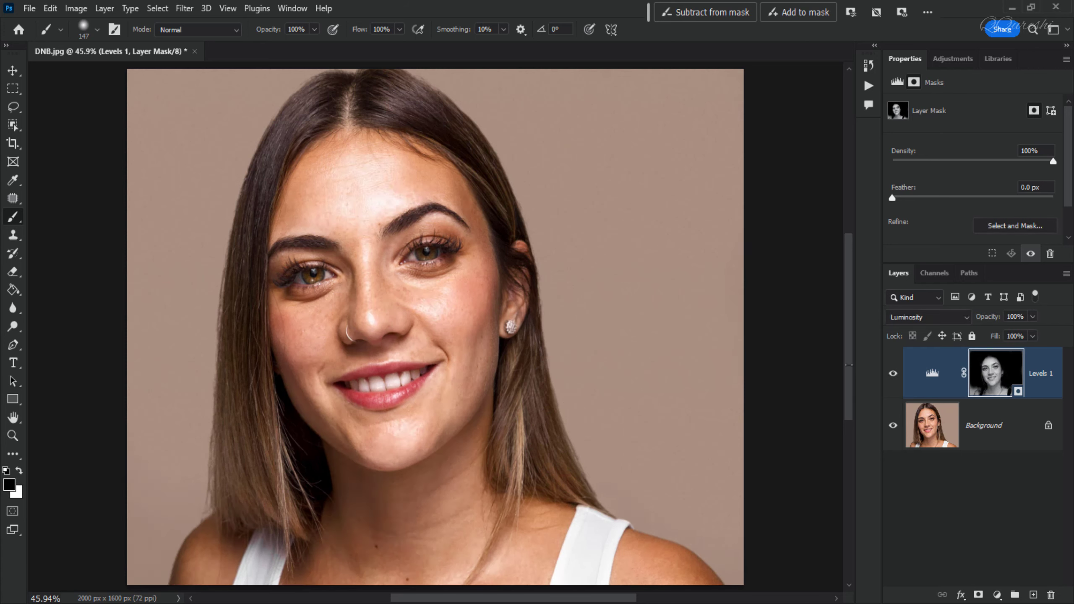
Lower the Levels shadow input to 81 and the layer's opacity to 74%, and hide the layer to compare
click(937, 375)
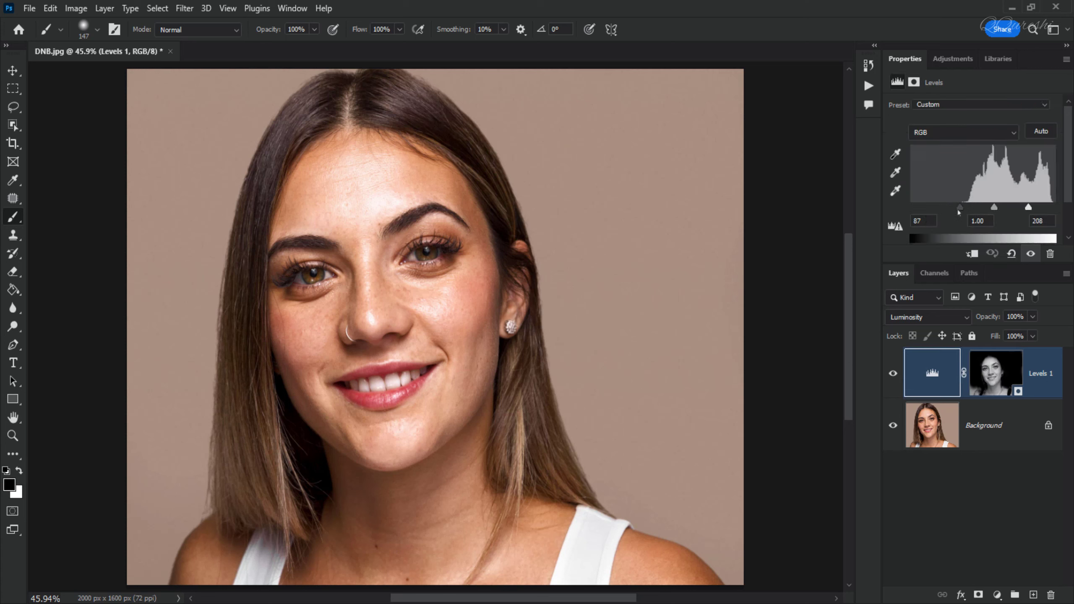
drag(956, 210, 951, 211)
click(1033, 317)
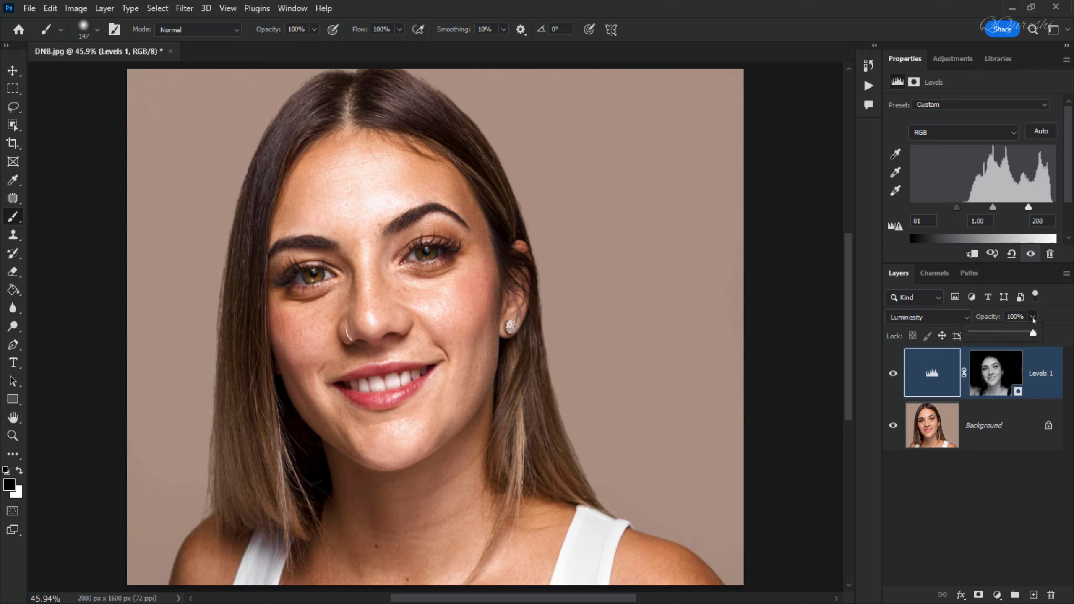
drag(1033, 334, 1007, 339)
click(893, 375)
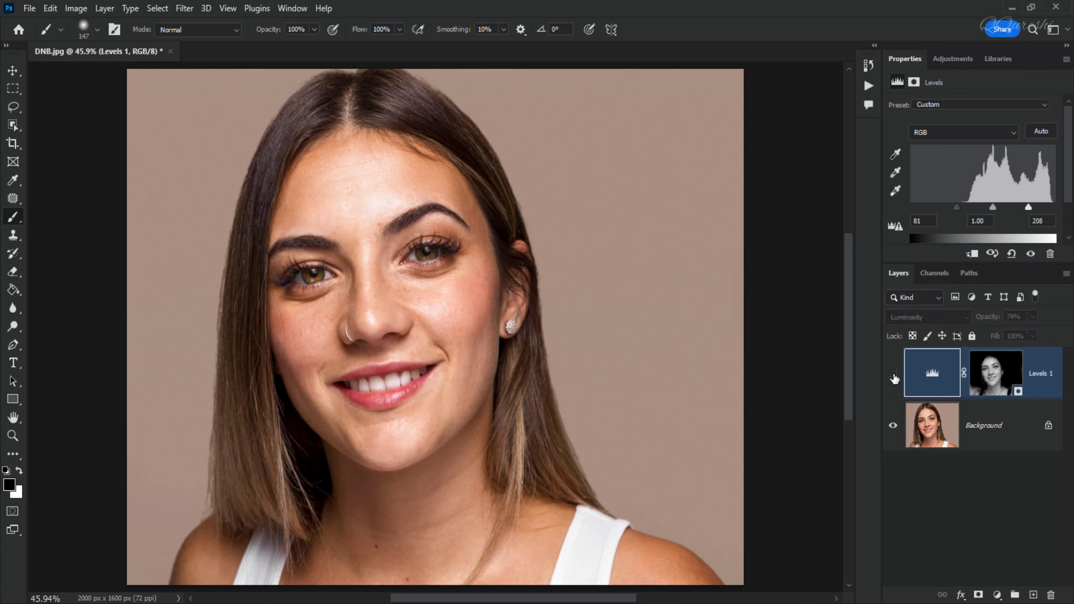
Show the Levels layer again to compare, and duplicate the plain portrait's Background layer twice
click(894, 375)
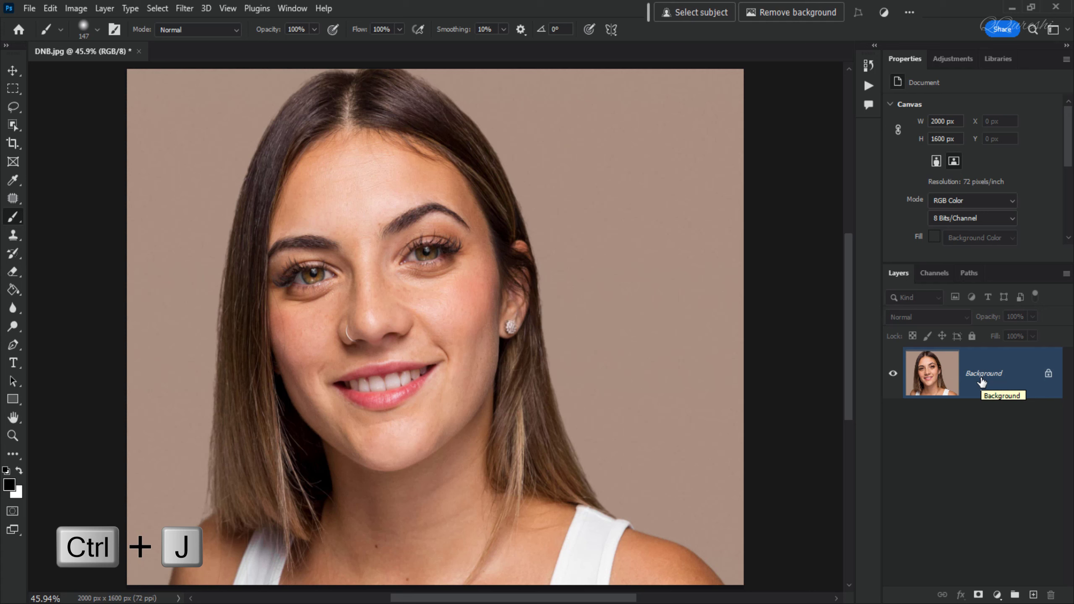
key(ctrl+j)
key(ctrl+j)
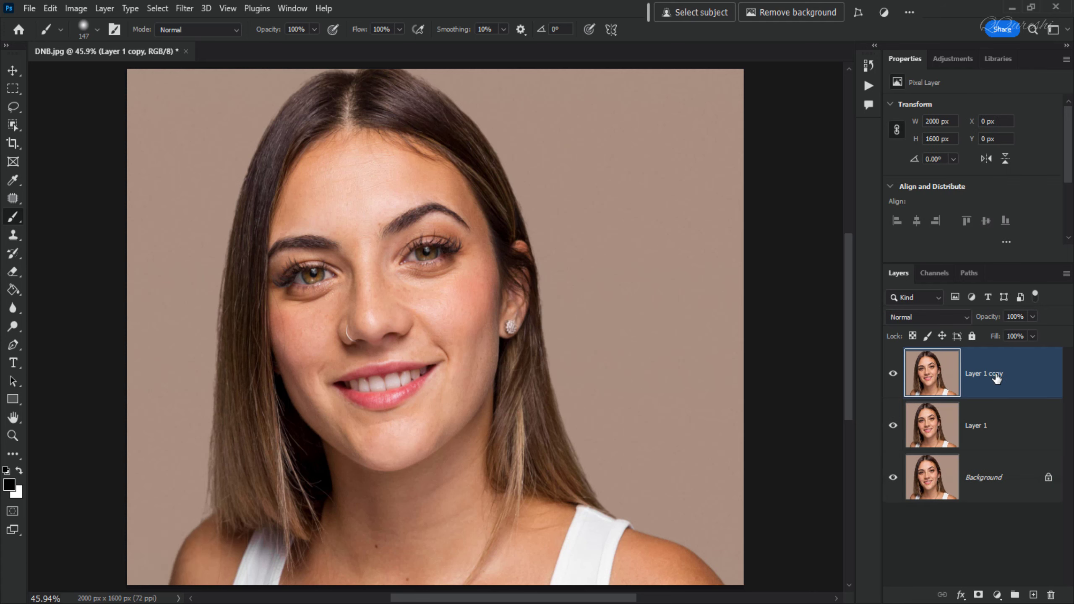
Open the Retouch4me Dodge Burn filter on the top copy, set Warmth to 100 and Blend to 200, and compare with the original photo
click(184, 8)
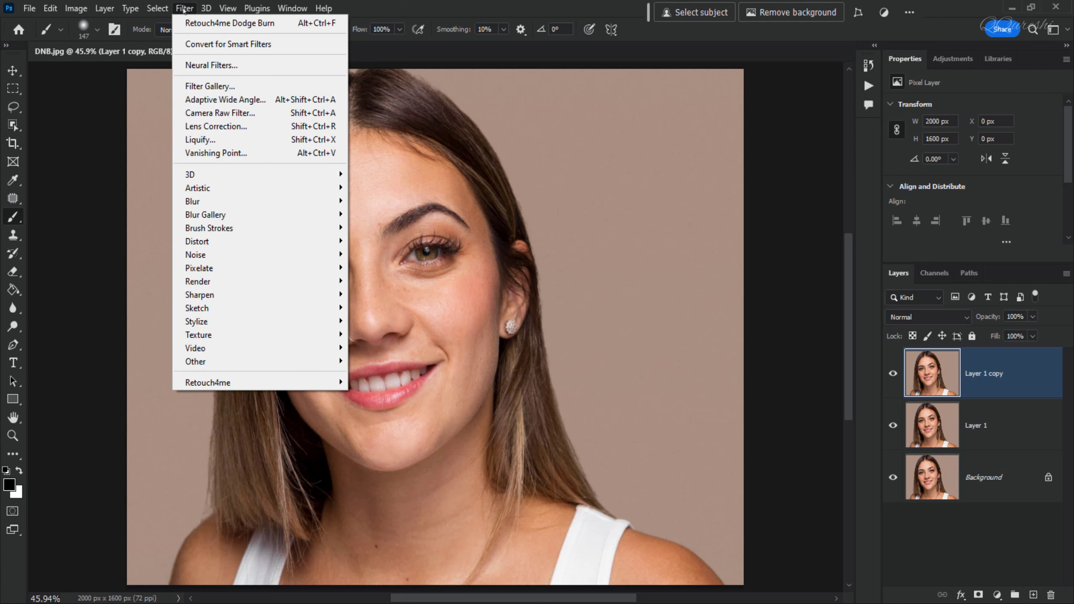
mouse_move(228, 386)
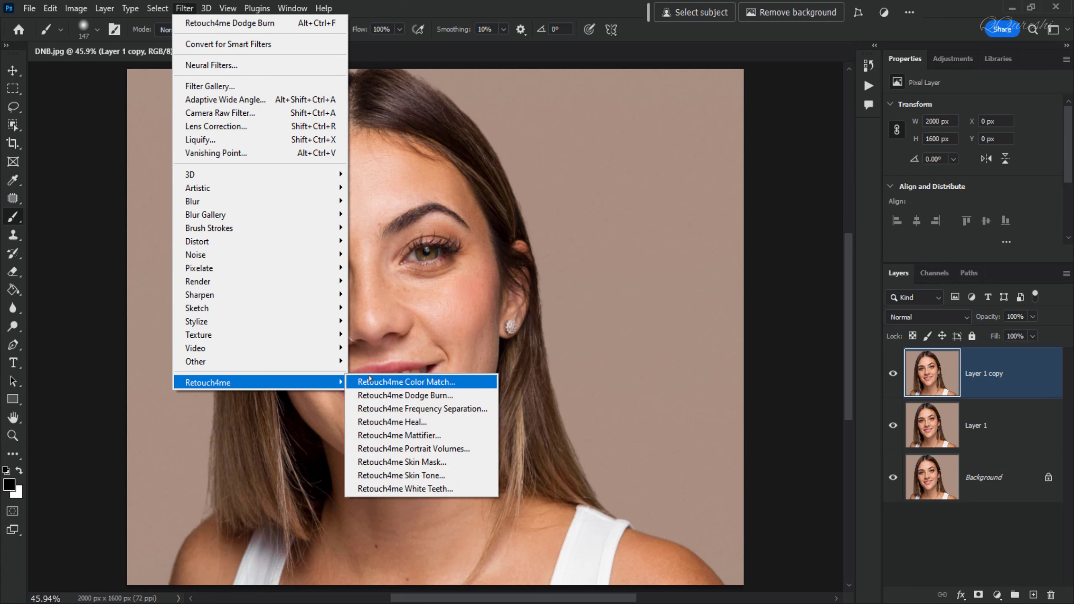
click(438, 398)
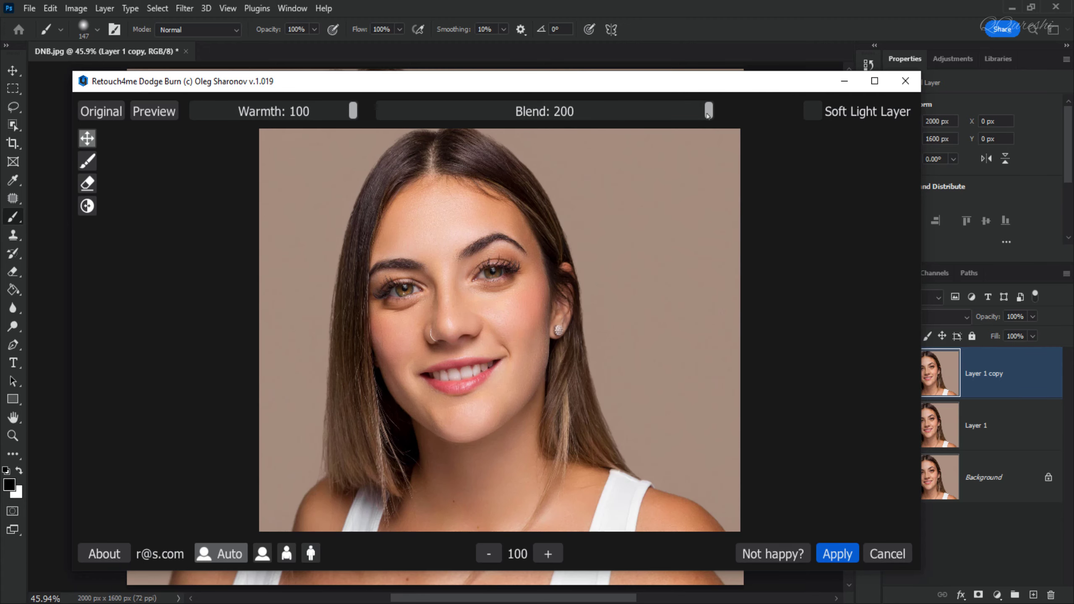
drag(579, 114, 752, 118)
drag(352, 118, 390, 123)
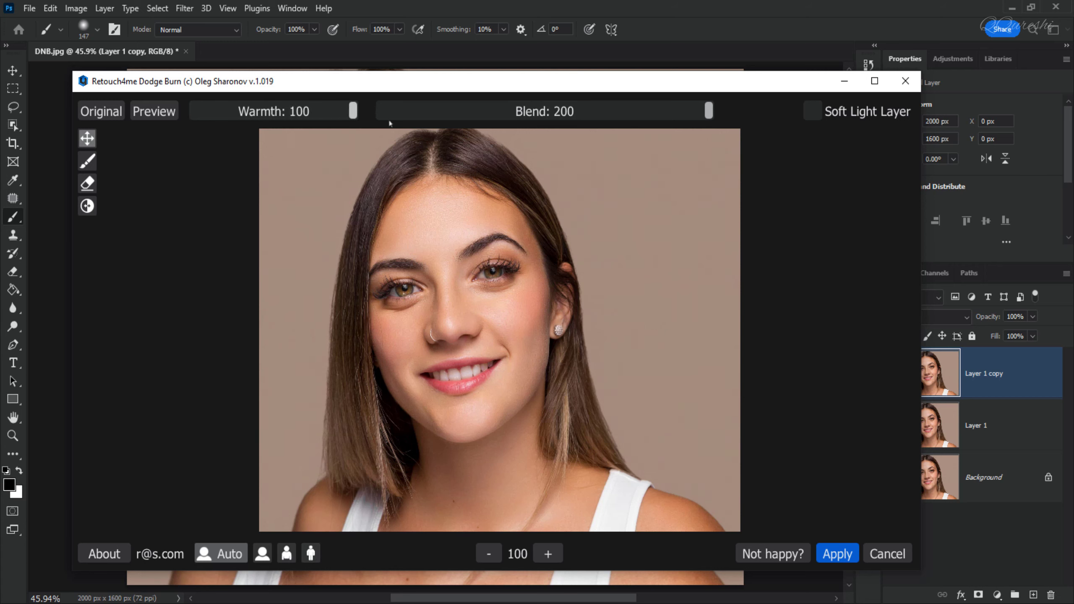
click(96, 112)
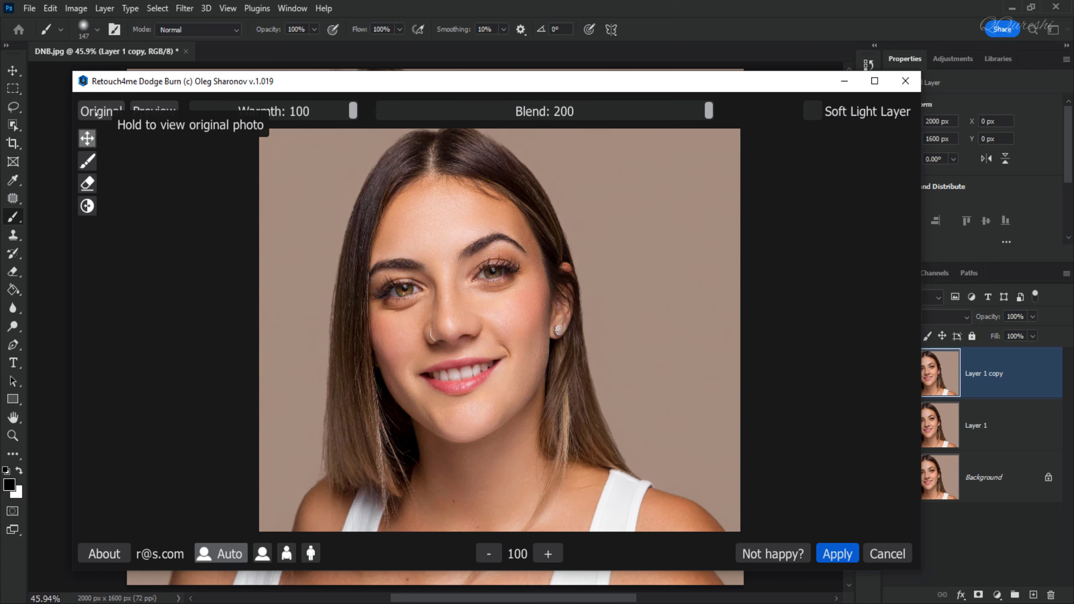
click(97, 112)
click(96, 112)
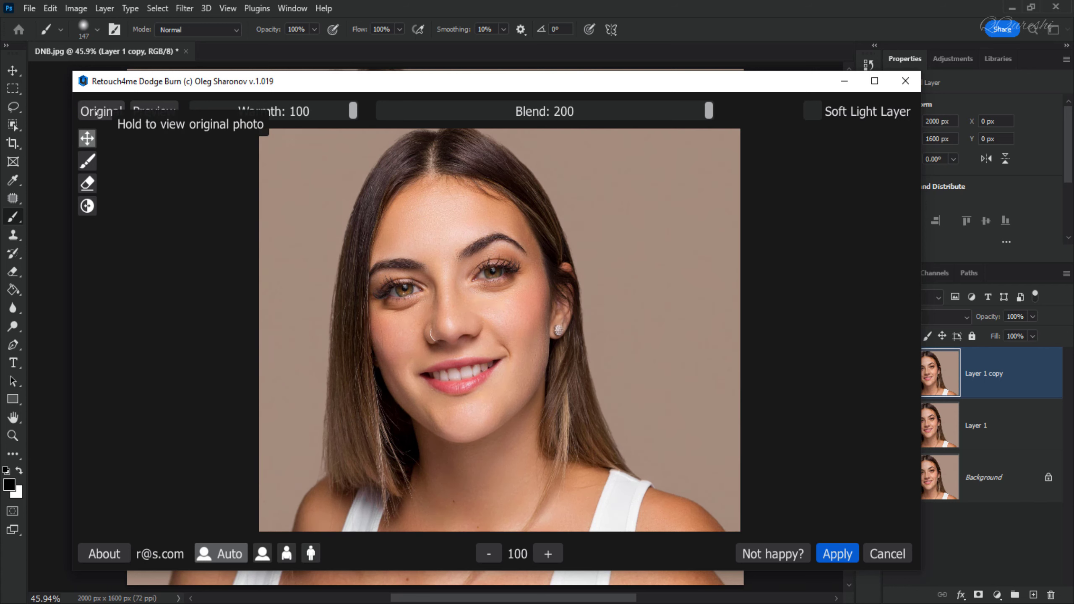
Apply the filter with the Soft Light Layer option enabled, and set the resulting layer's blend mode to Soft Light
click(814, 115)
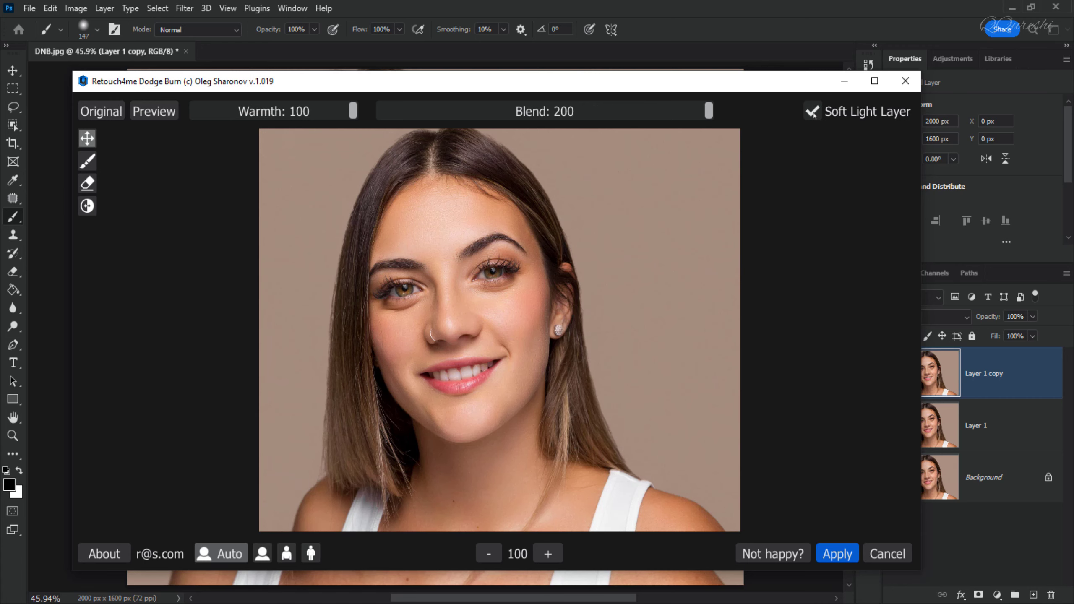
click(837, 554)
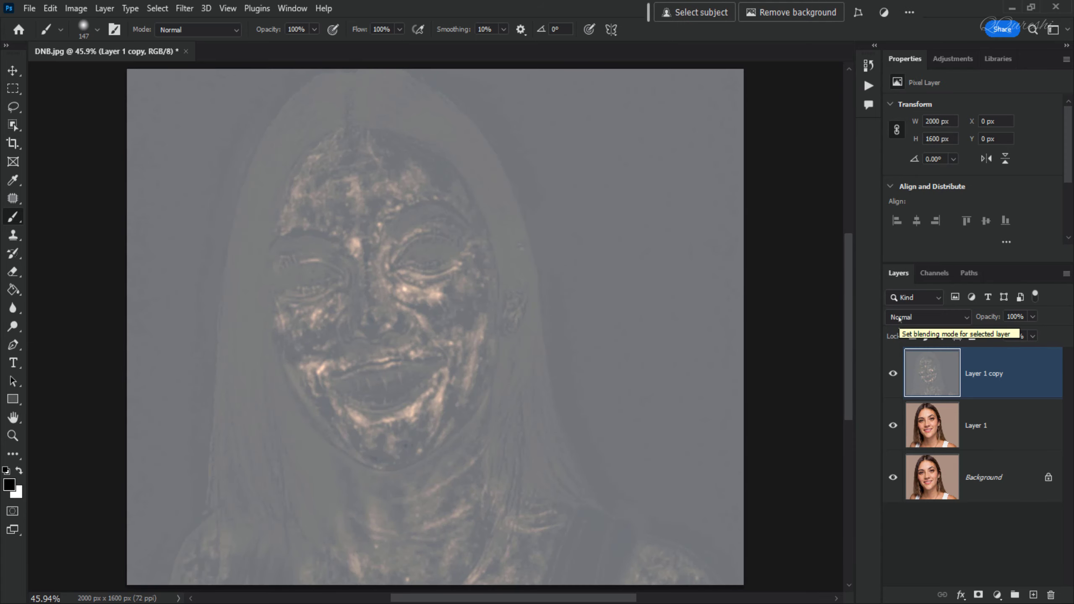
click(900, 318)
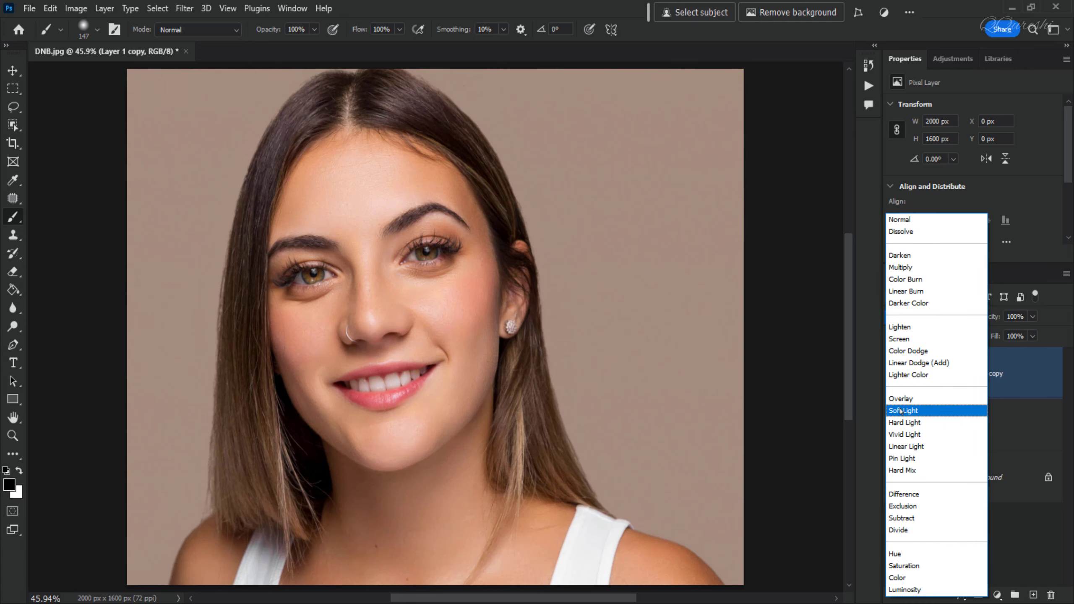
click(901, 411)
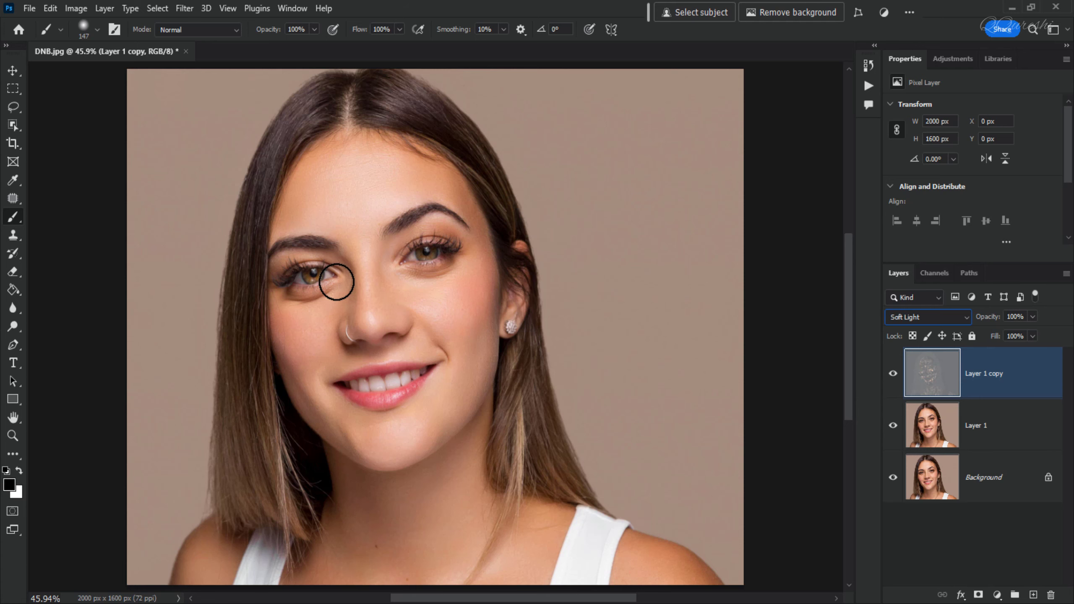
Toggle the Soft Light layer's visibility to compare the facial skin up close before and after the retouch
click(893, 374)
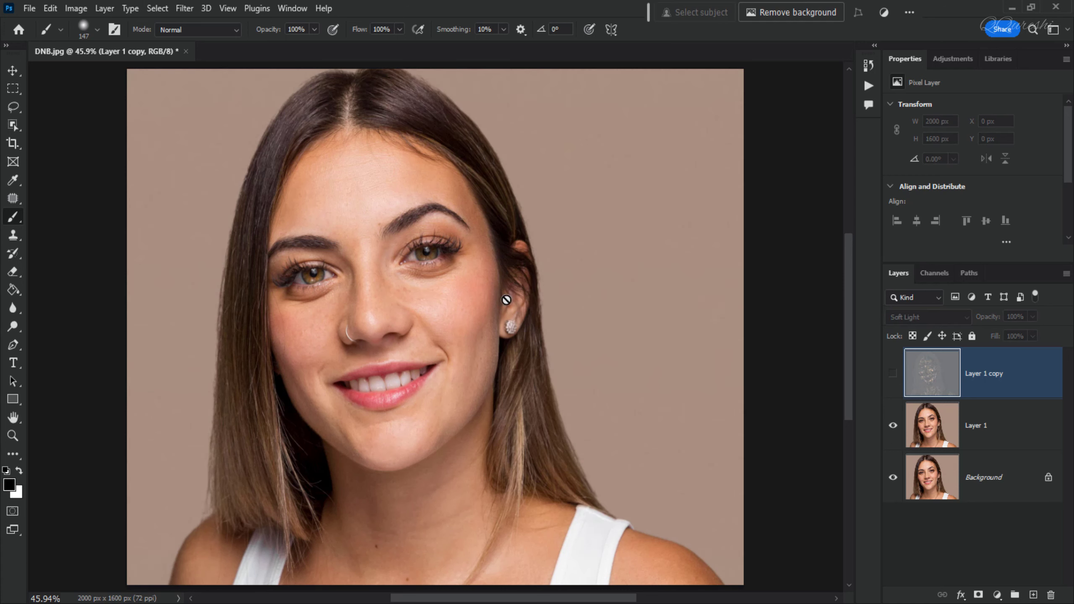
scroll(394, 288, up, 2)
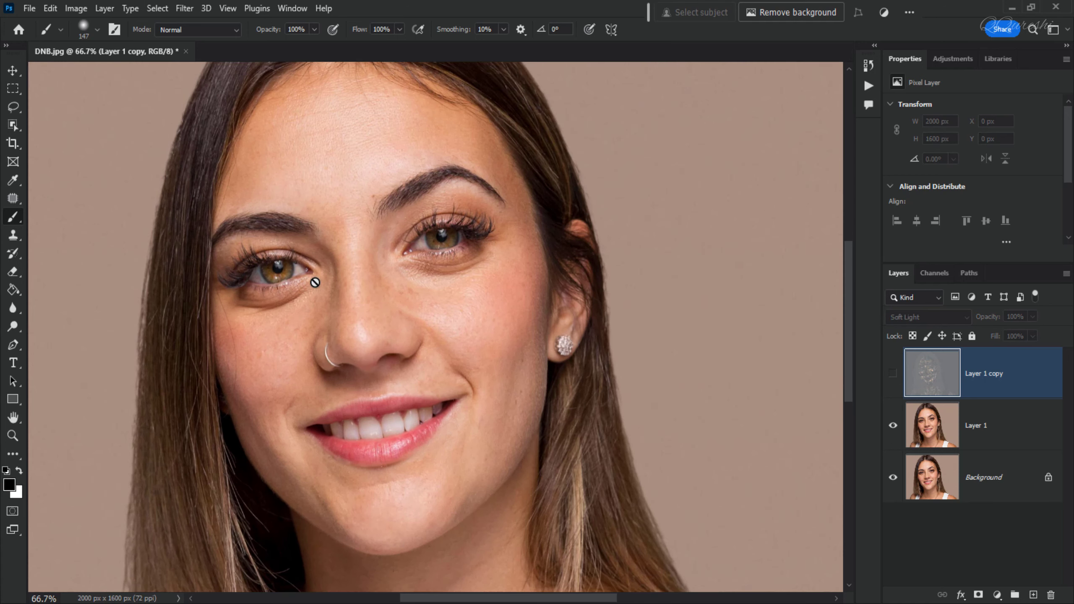
click(894, 374)
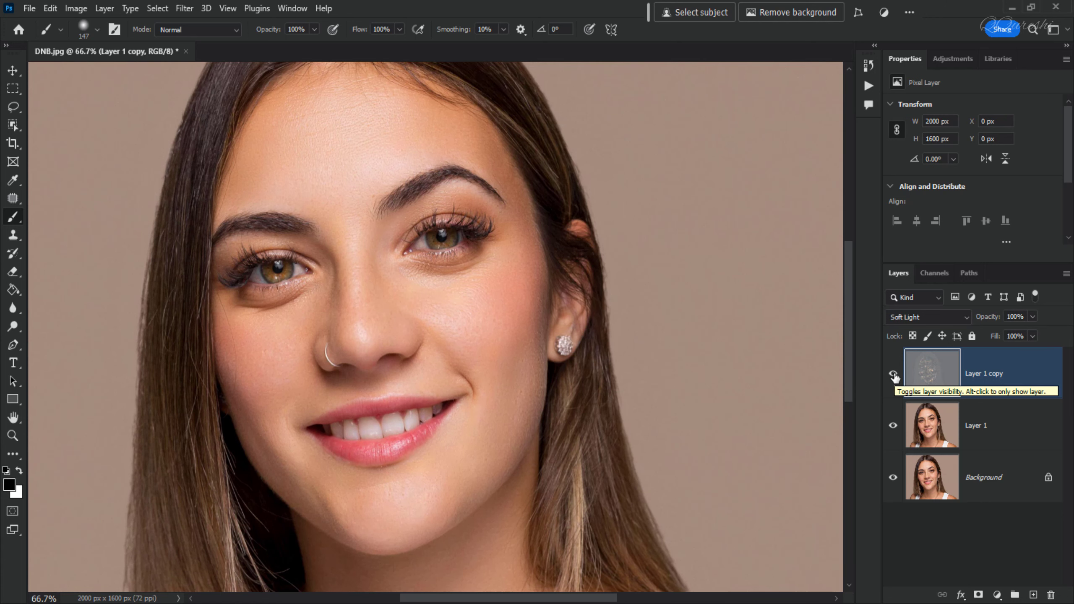
click(894, 374)
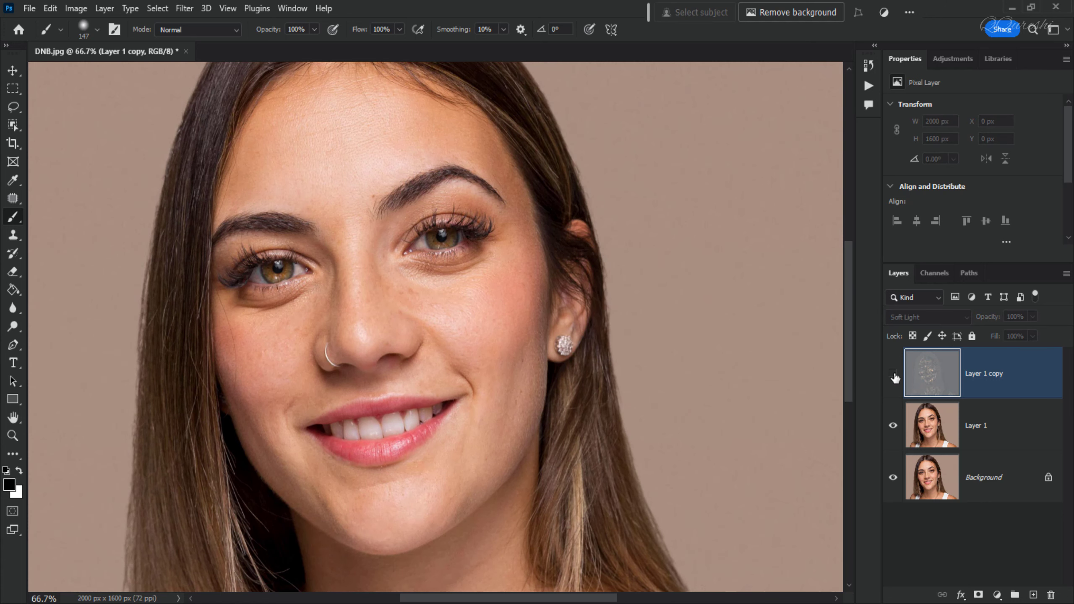
click(894, 375)
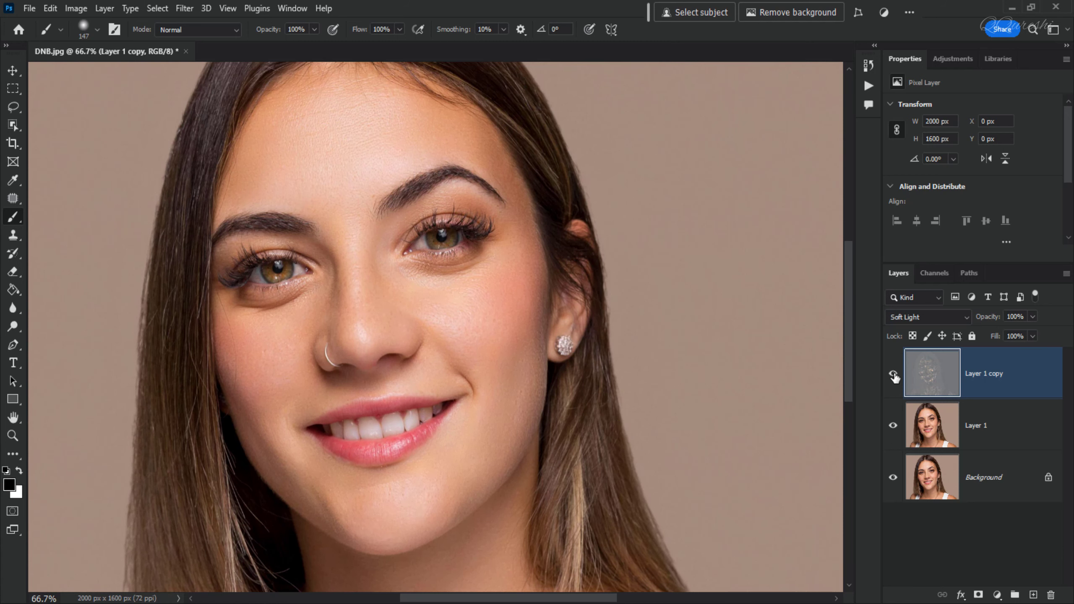
key(ctrl+0)
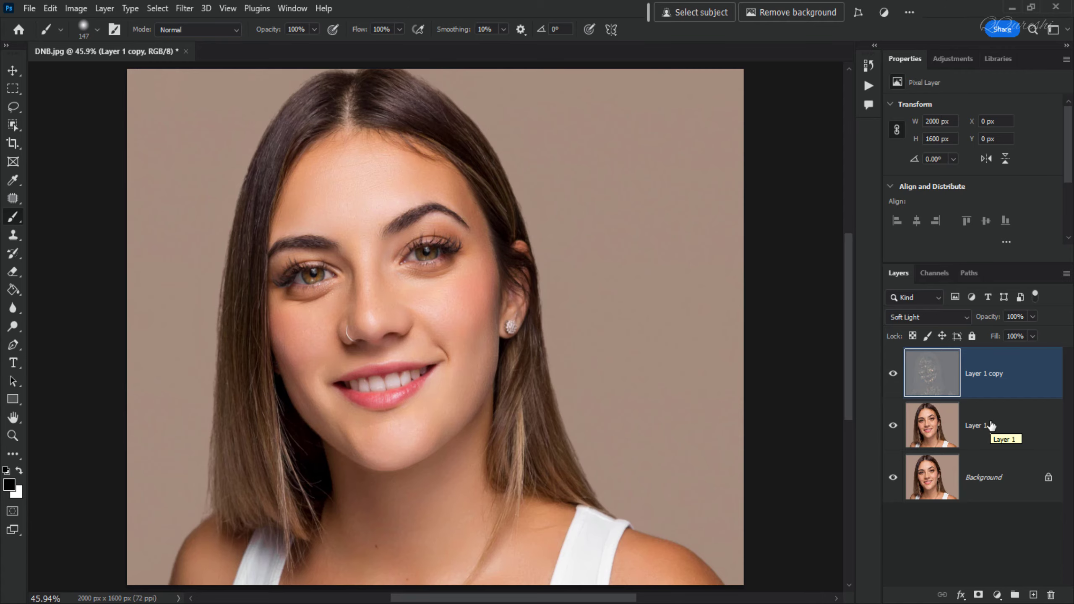
Discard the retouched layers so only the original Background remains, and duplicate it twice
key(ctrl+shift+e)
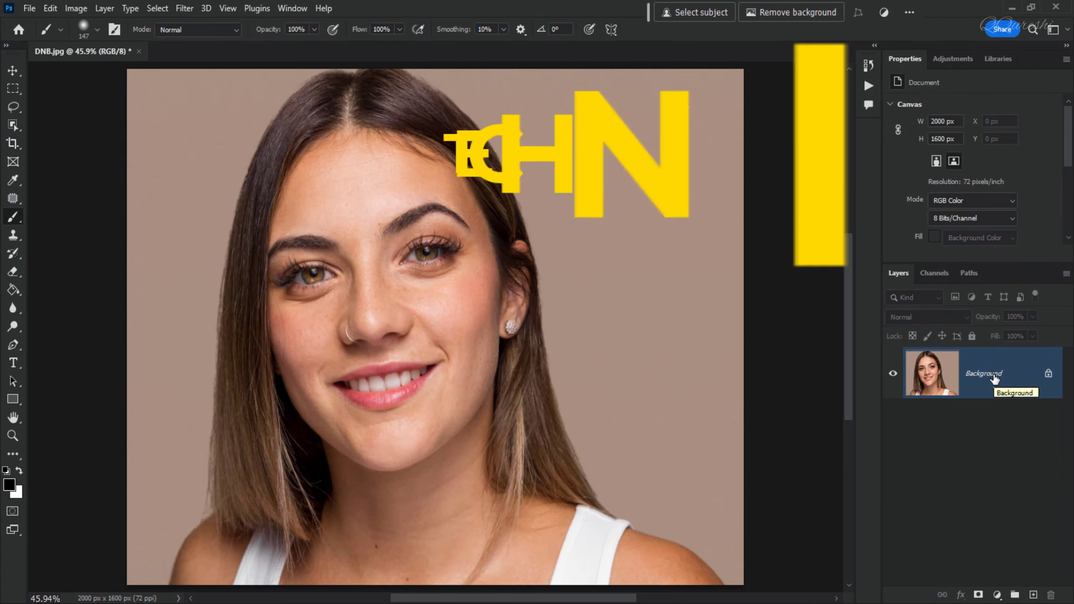
key(ctrl+z)
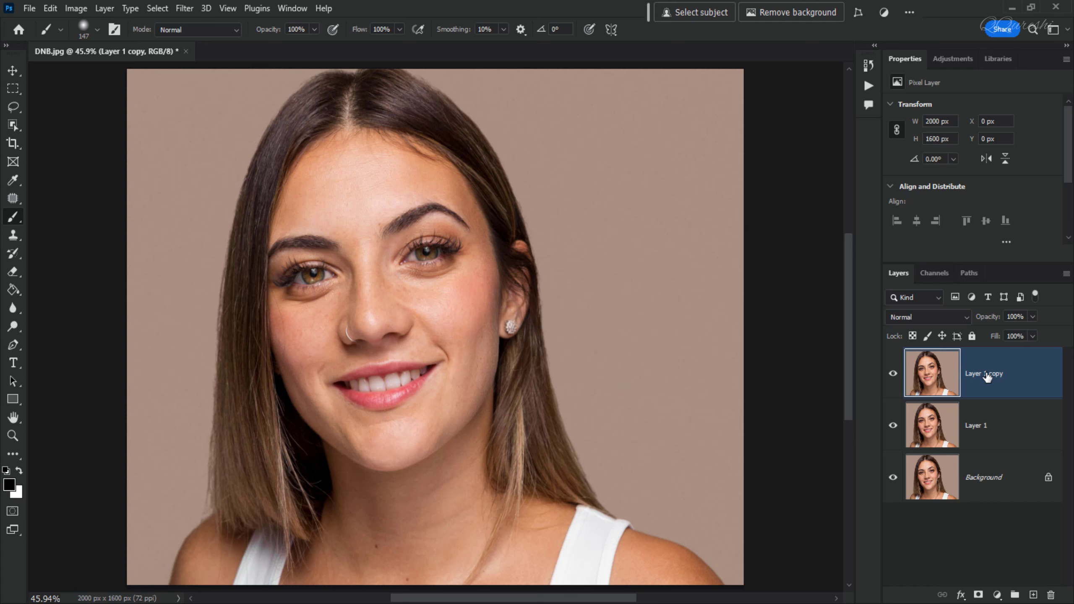
Rename the top copy as BURN and the copy below it as DODGE
double_click(987, 374)
text(BURN)
click(992, 424)
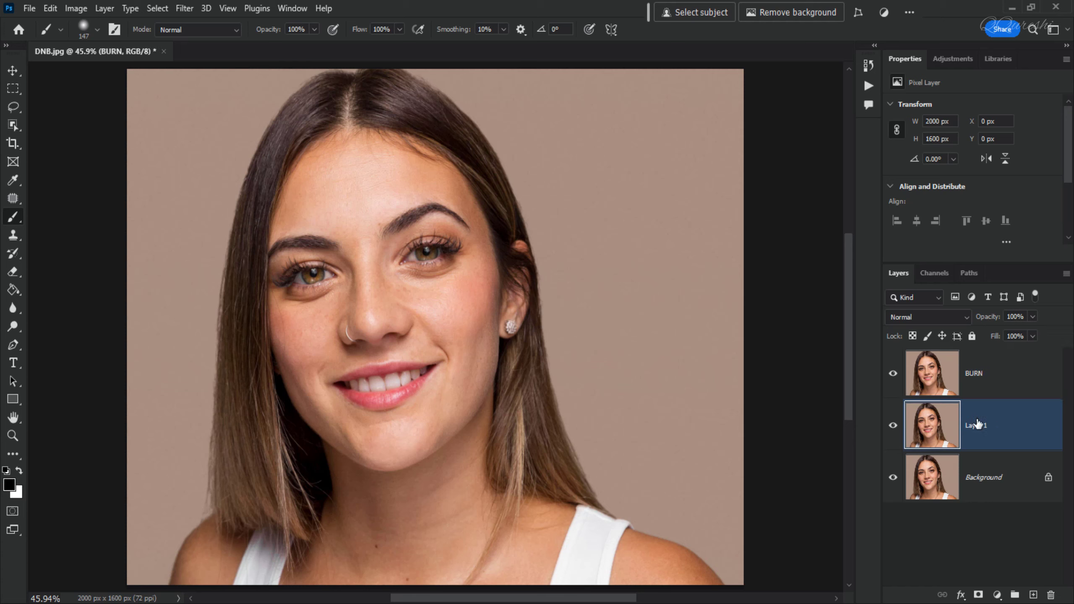
double_click(979, 425)
text(DODGE)
click(1061, 435)
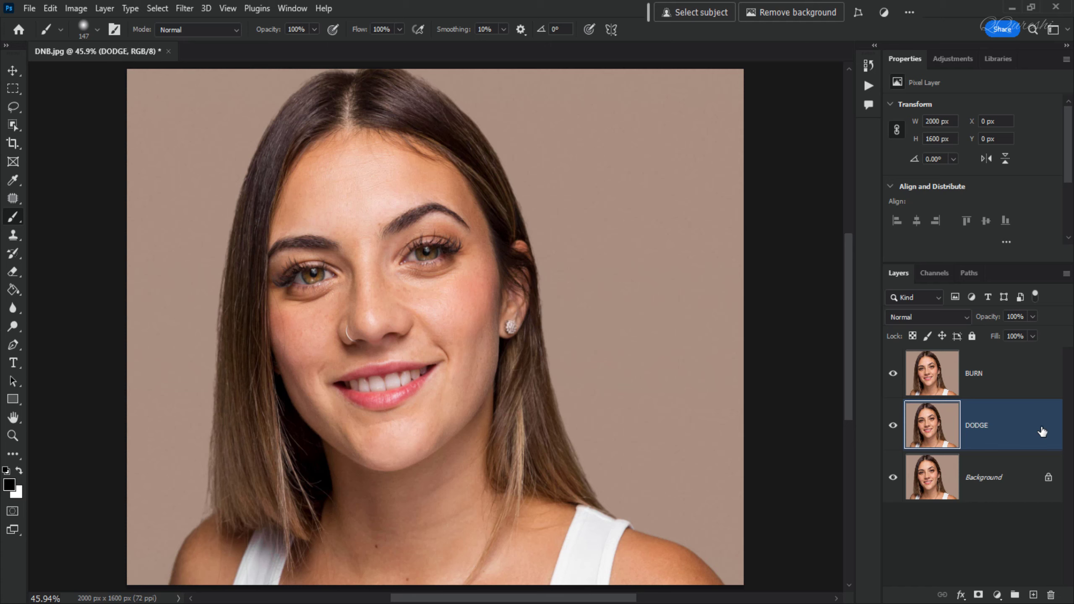
Hide the BURN layer and set the DODGE layer's blend mode to Screen
click(893, 374)
click(895, 318)
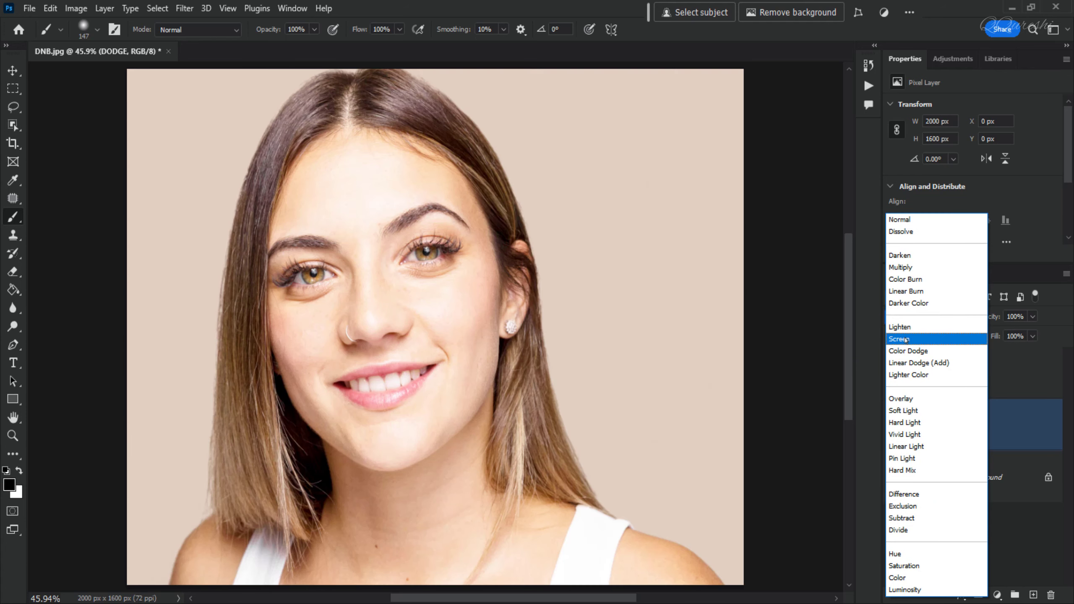
click(906, 339)
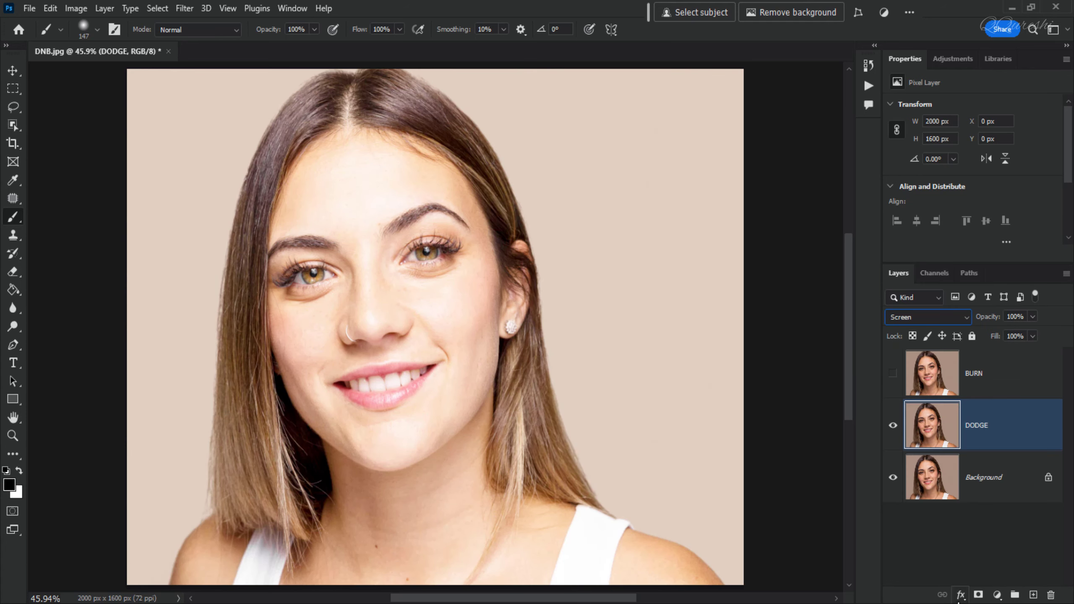
In the DODGE layer's Blend If options, split the Underlying Layer shadow slider to 158 / 255
click(960, 595)
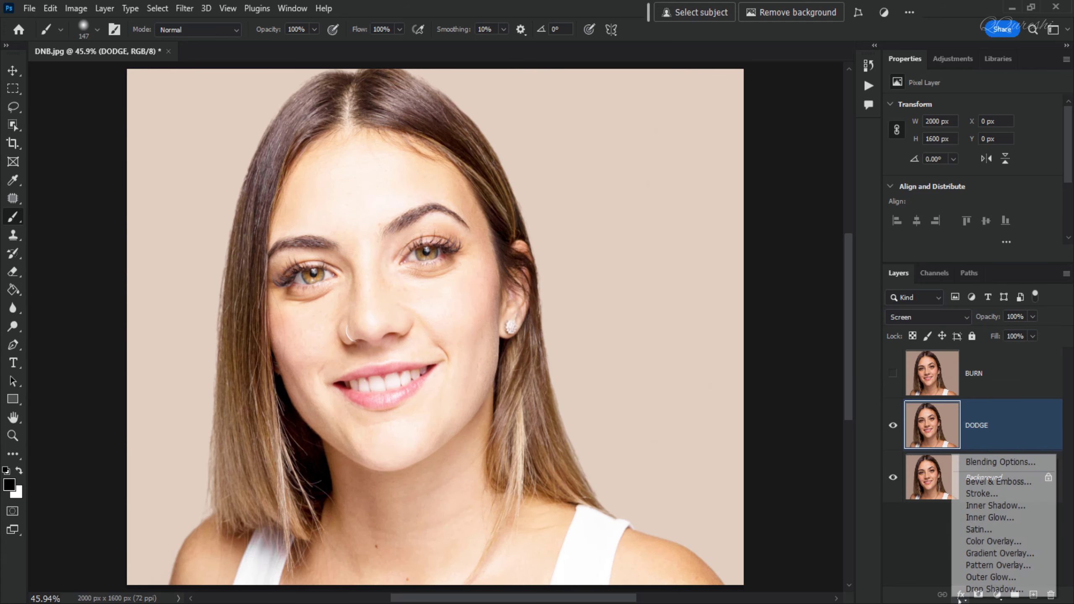
click(983, 462)
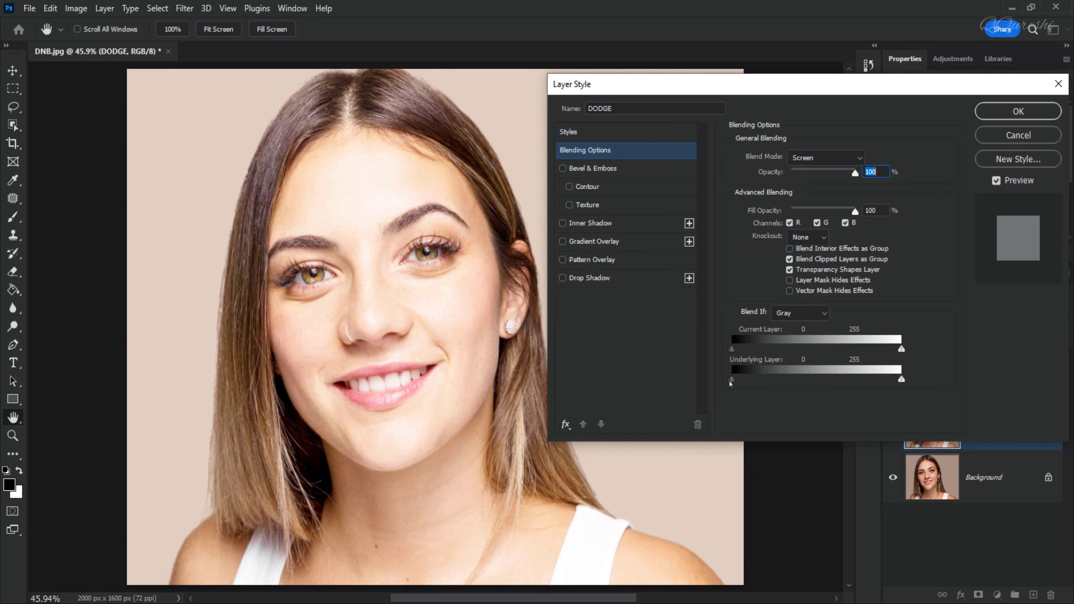
drag(731, 383, 837, 384)
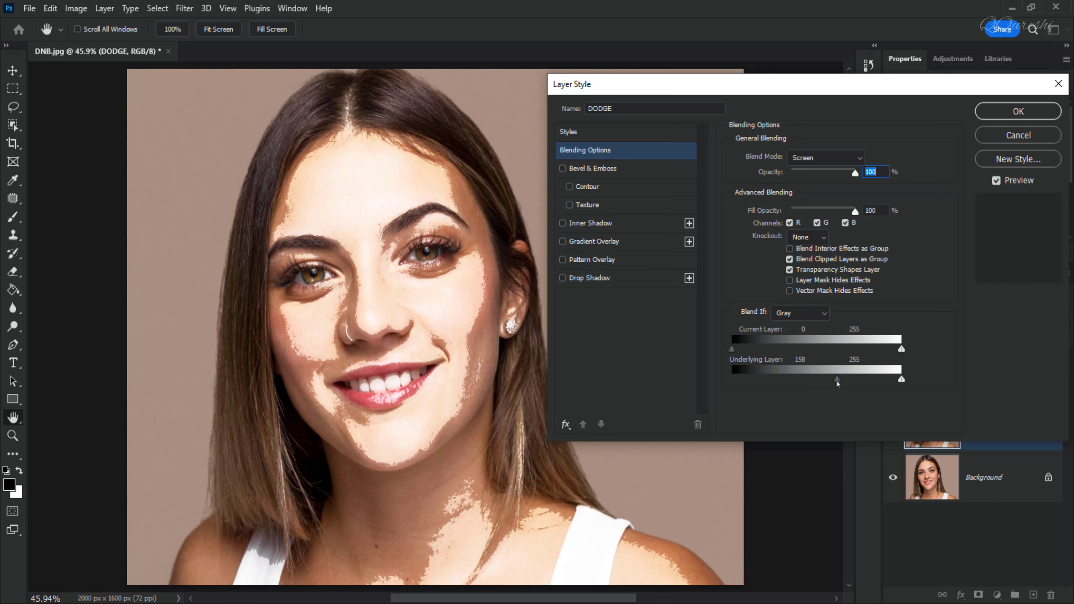
key(alt)
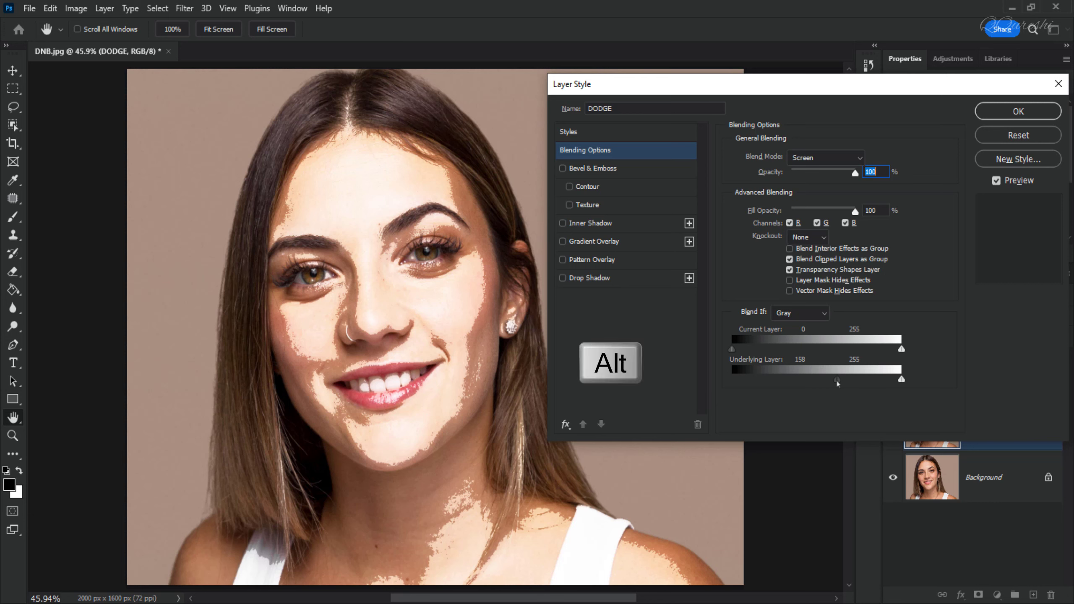
drag(838, 383, 953, 385)
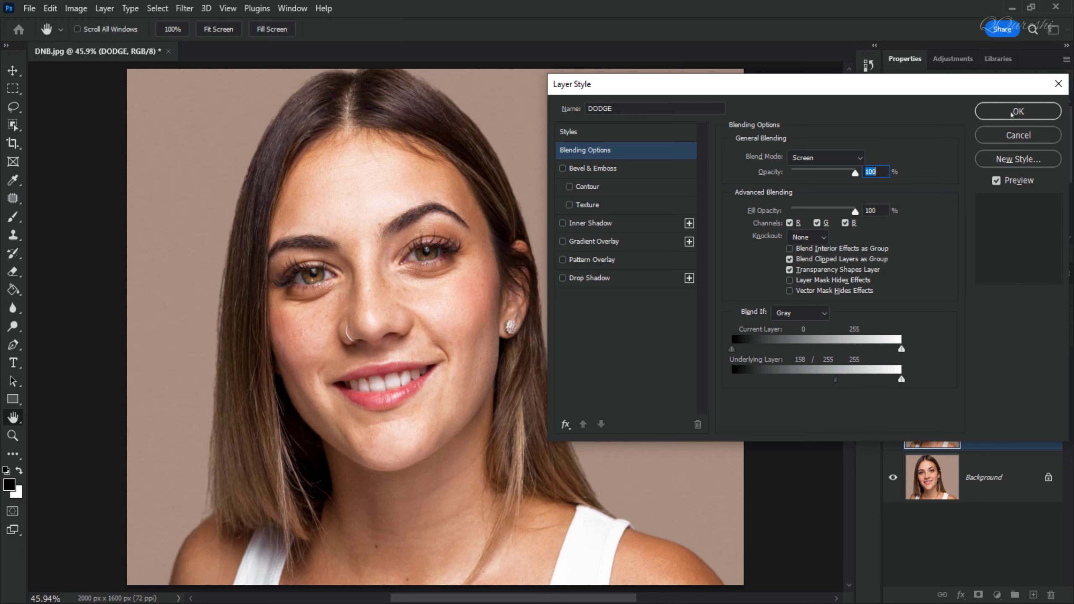
click(1011, 114)
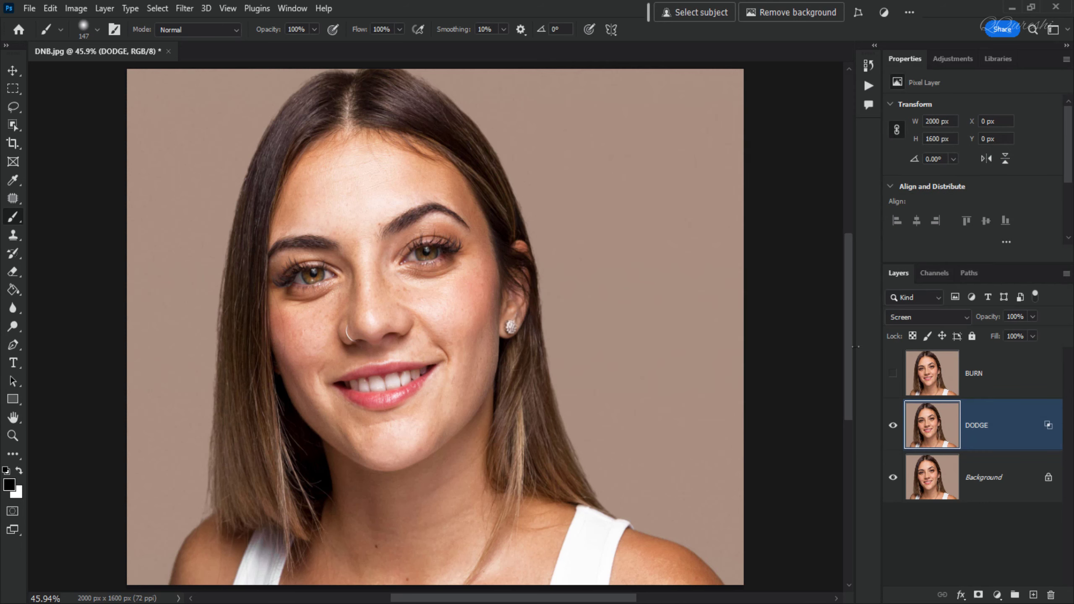
Show the BURN layer and set its blend mode to Multiply
click(893, 372)
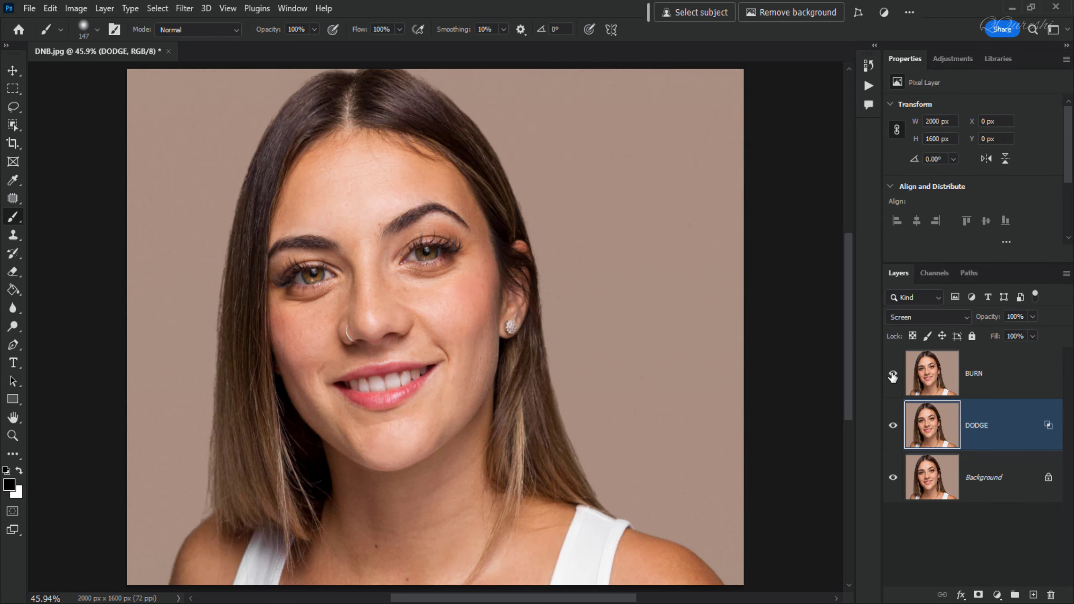
click(994, 373)
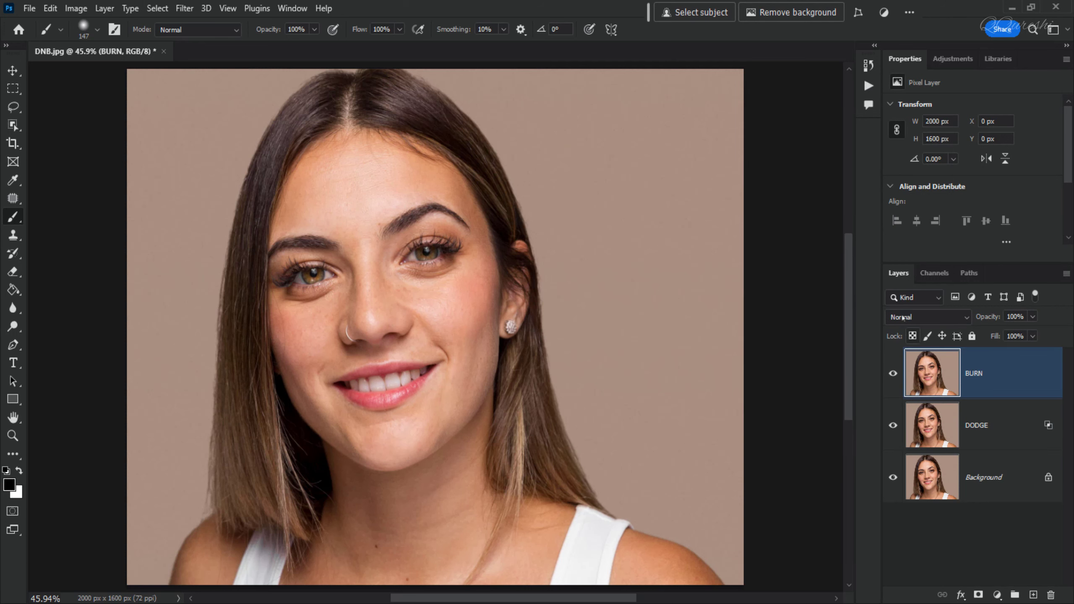
click(902, 316)
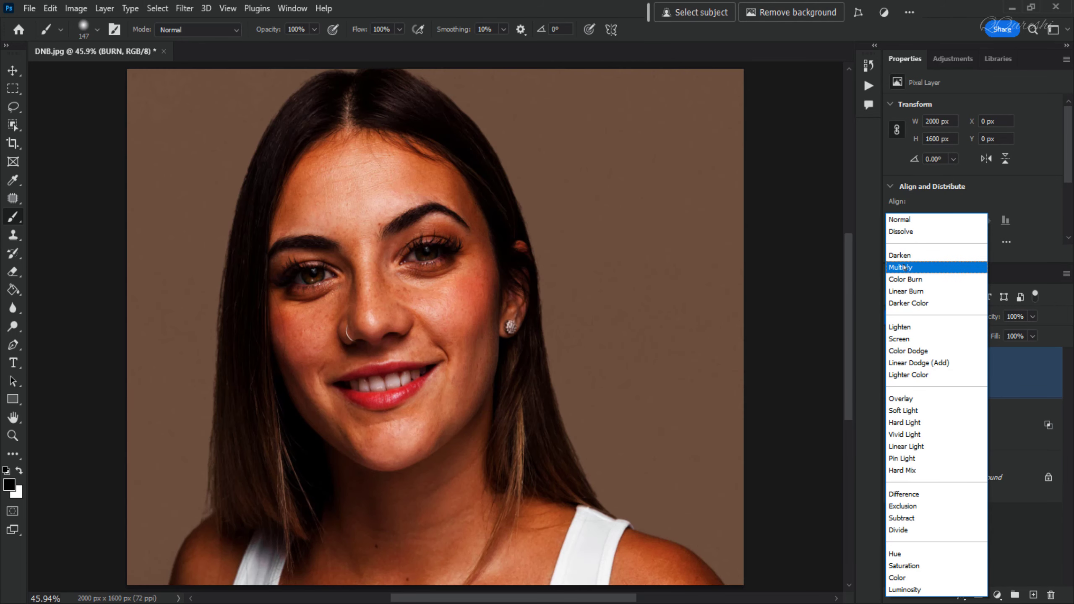
click(902, 268)
In the BURN layer's Blend If options, split the Underlying Layer highlight slider to 172 / 255
click(961, 596)
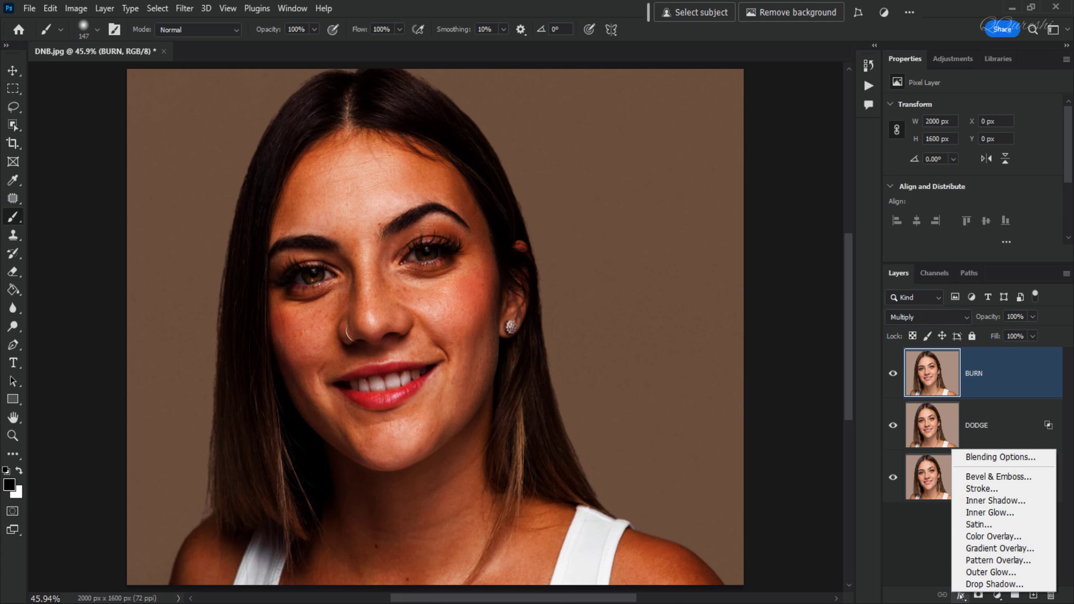
click(975, 458)
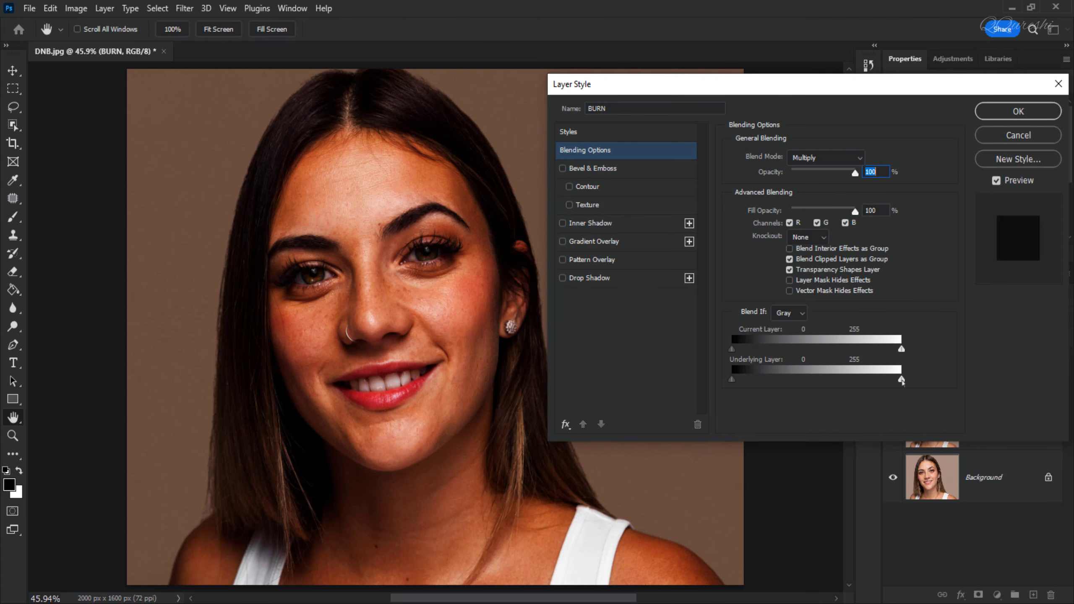
mouse_move(902, 380)
mouse_down()
mouse_move(766, 381)
mouse_move(849, 387)
mouse_up()
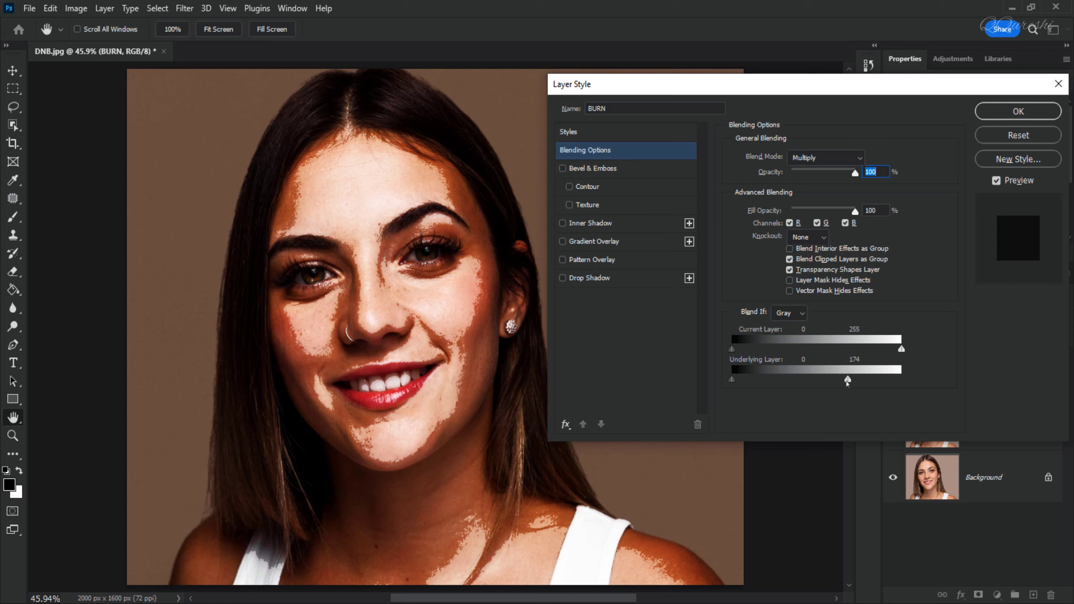
drag(848, 383, 929, 381)
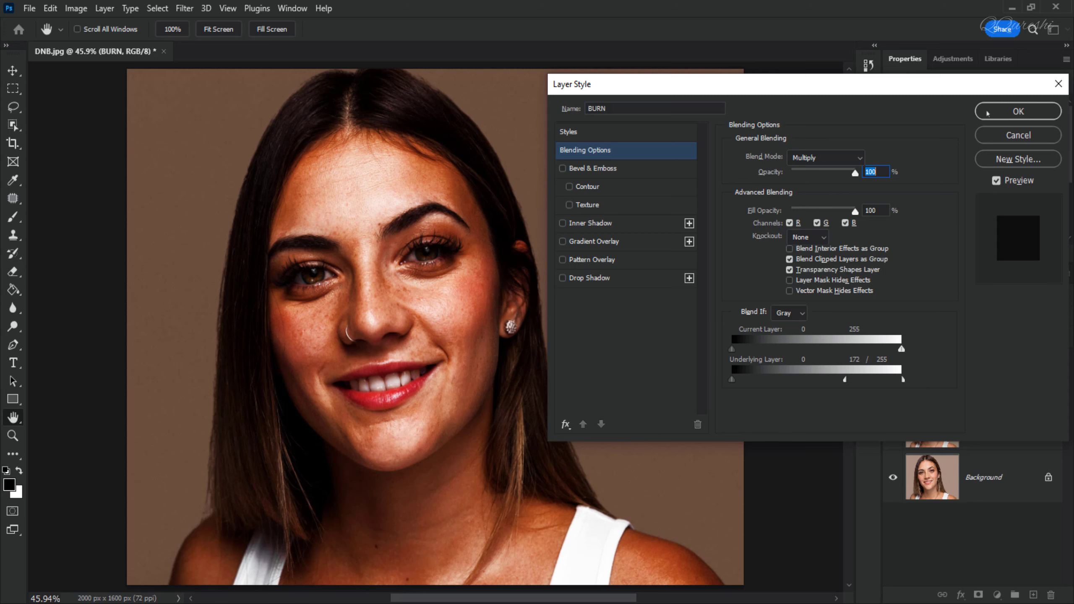
click(987, 113)
key(b)
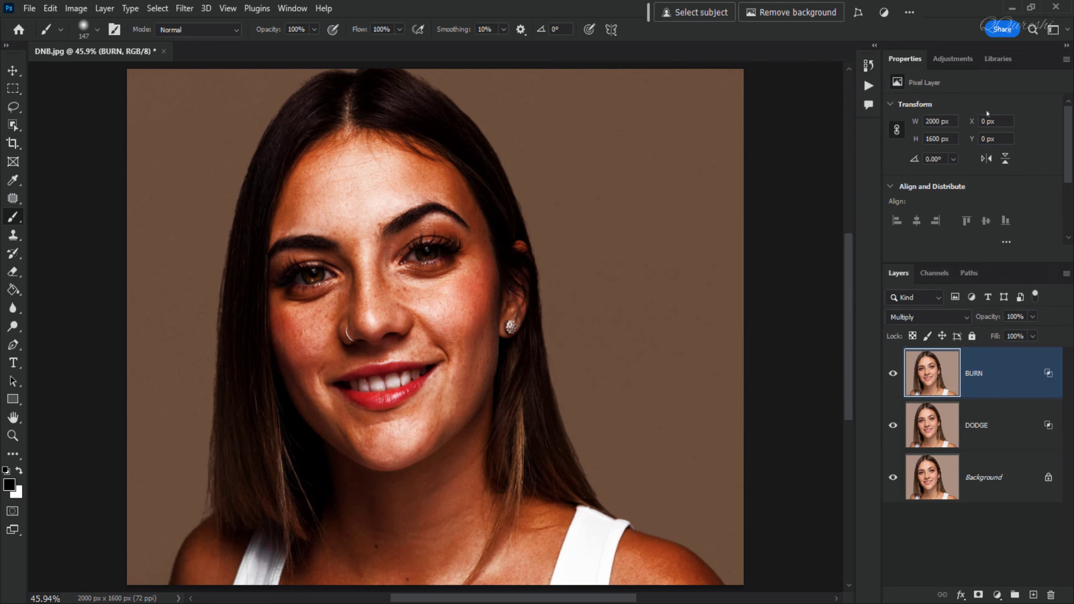
Group the BURN and DODGE layers and add a white layer mask to the group
shift+click(990, 427)
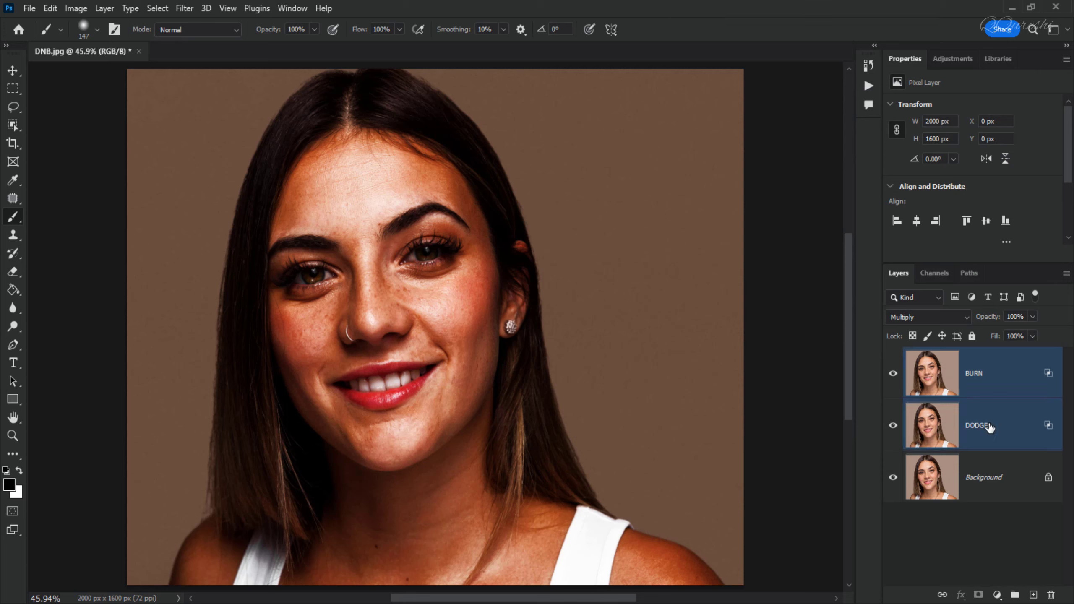
key(ctrl+g)
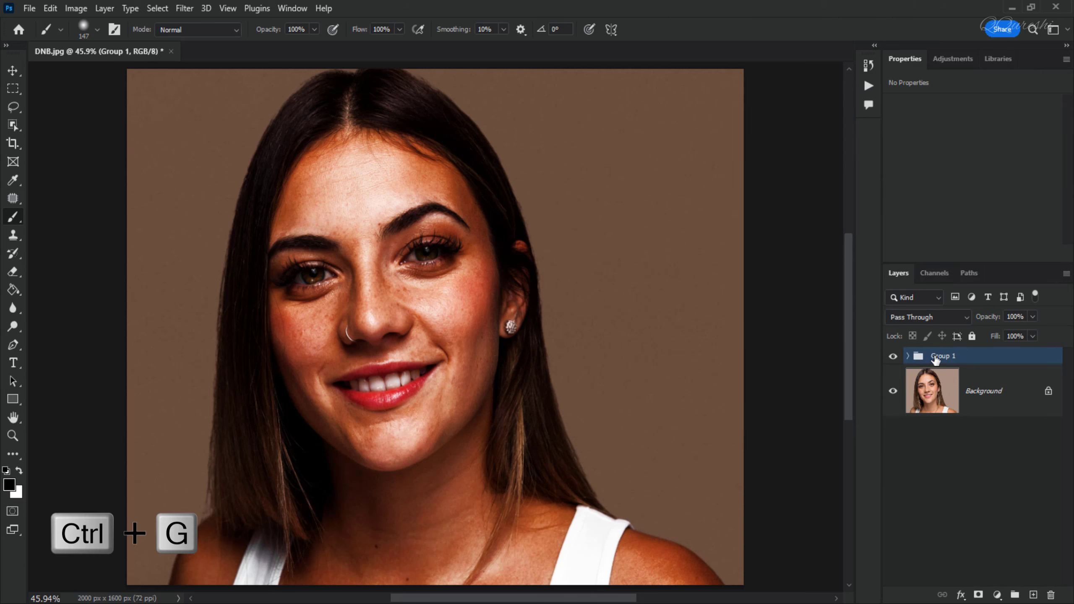
click(979, 595)
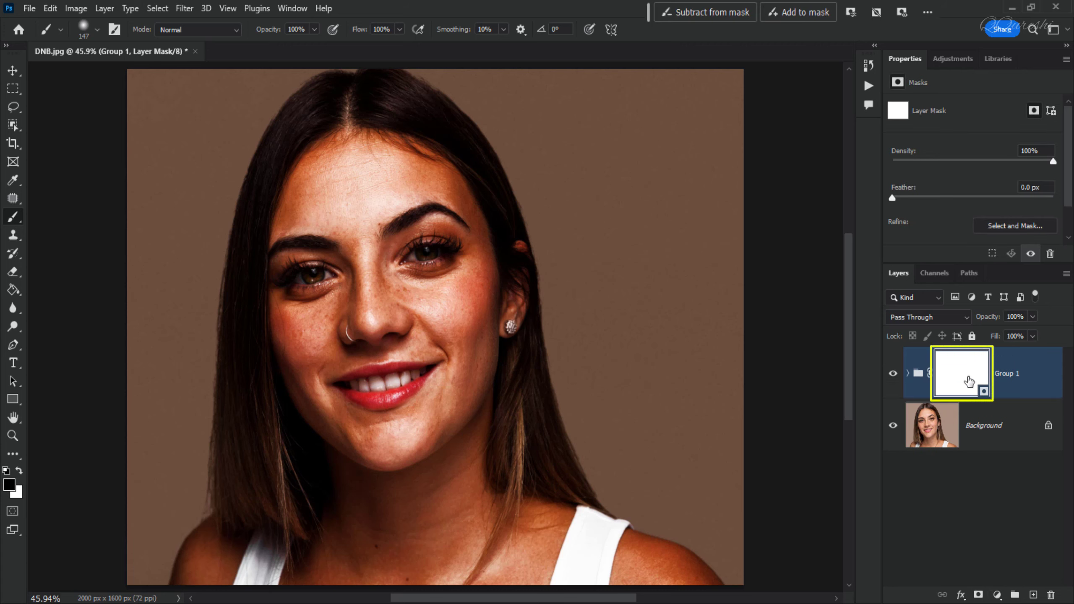
click(965, 378)
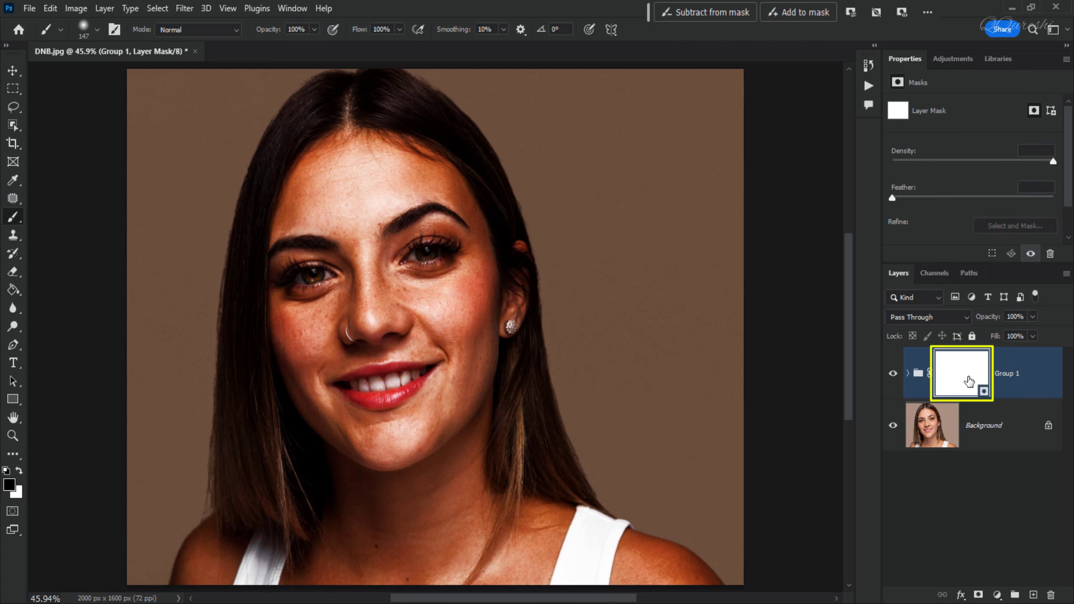
Apply the merged RGB image to the group's mask with Multiply blending at 100% opacity
click(75, 8)
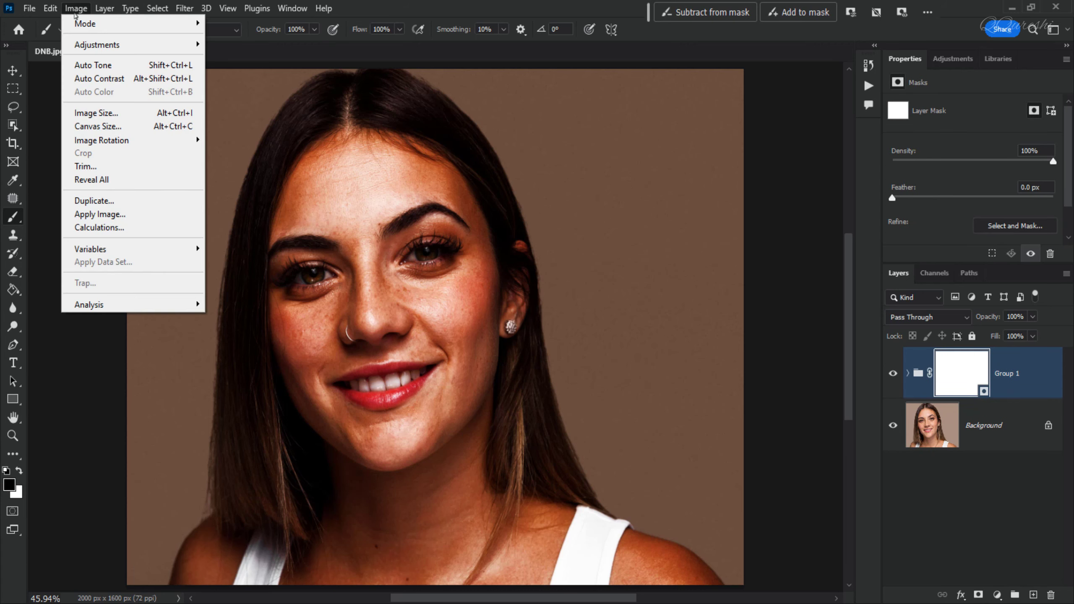
click(103, 215)
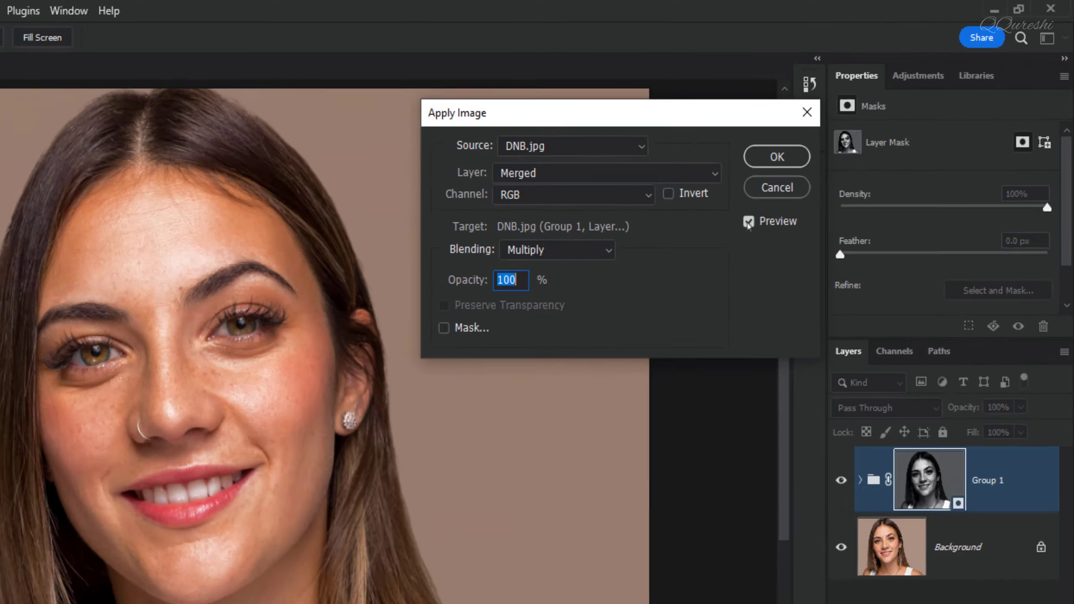
click(749, 221)
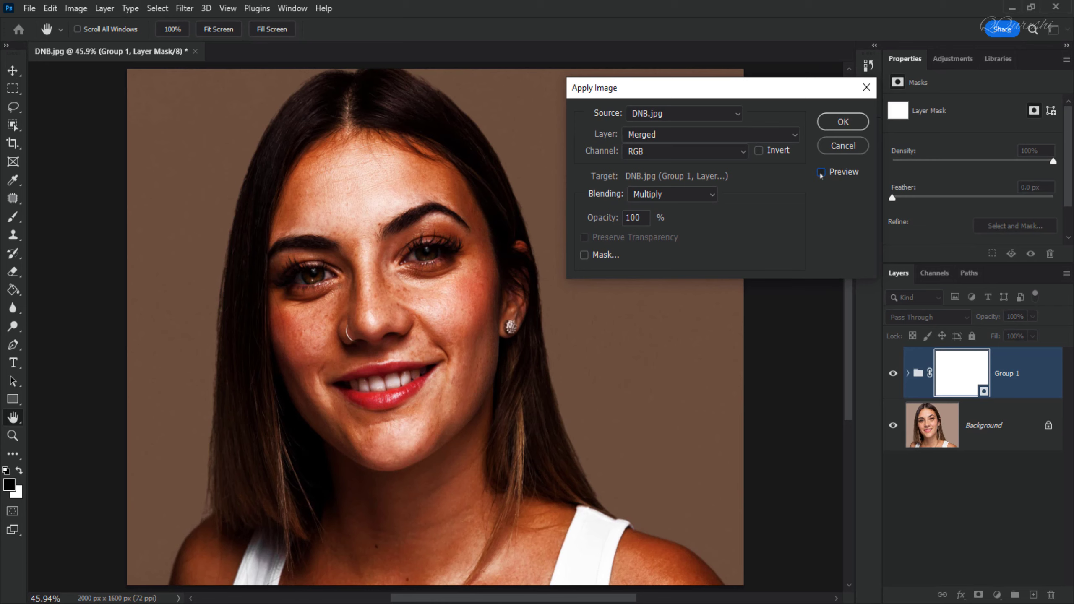
click(820, 172)
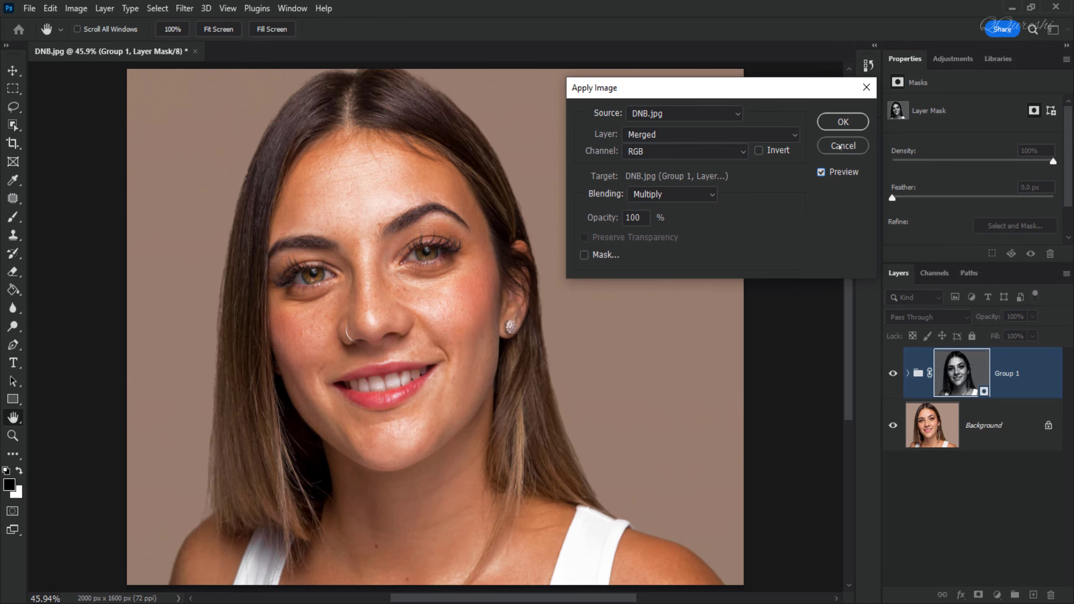
click(843, 121)
key(b)
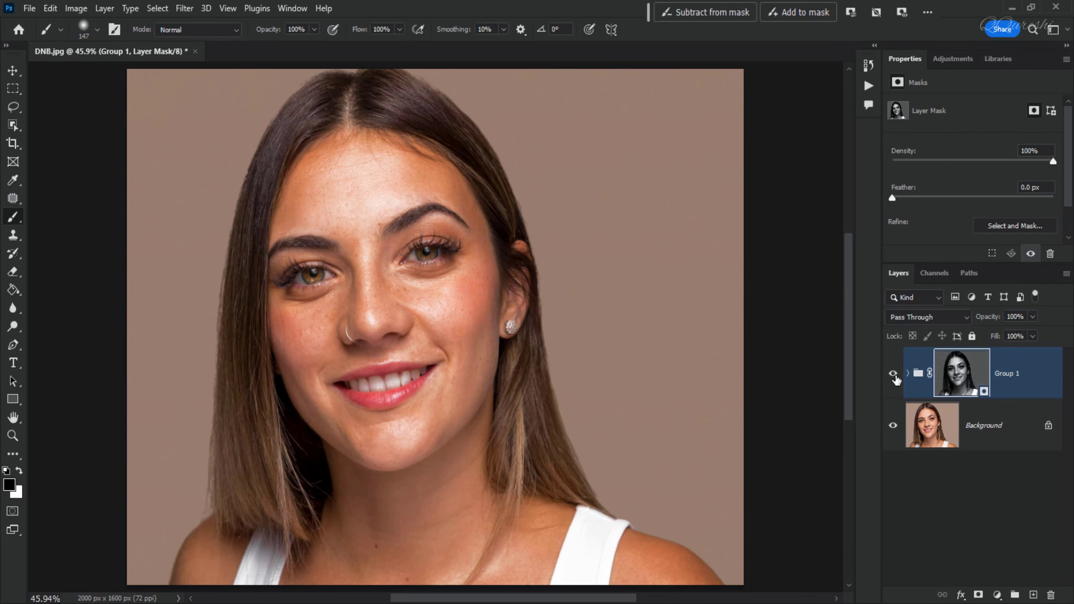
Toggle the group's visibility to compare the portrait with and without the dodge and burn effect
click(894, 374)
click(894, 374)
click(895, 374)
click(894, 374)
Paint black on the group's mask over the backdrop around the woman, enlarging the soft brush to 700
mouse_move(213, 141)
mouse_down()
mouse_move(208, 174)
mouse_move(223, 191)
mouse_move(244, 126)
mouse_move(238, 156)
mouse_move(262, 117)
mouse_move(252, 166)
mouse_move(290, 111)
mouse_move(278, 136)
mouse_move(324, 88)
mouse_move(229, 149)
mouse_move(226, 107)
mouse_move(276, 84)
mouse_move(126, 78)
mouse_move(215, 80)
mouse_move(133, 111)
mouse_move(150, 236)
mouse_move(160, 152)
mouse_move(167, 358)
mouse_move(199, 205)
mouse_move(209, 356)
mouse_move(195, 132)
mouse_move(170, 229)
mouse_up()
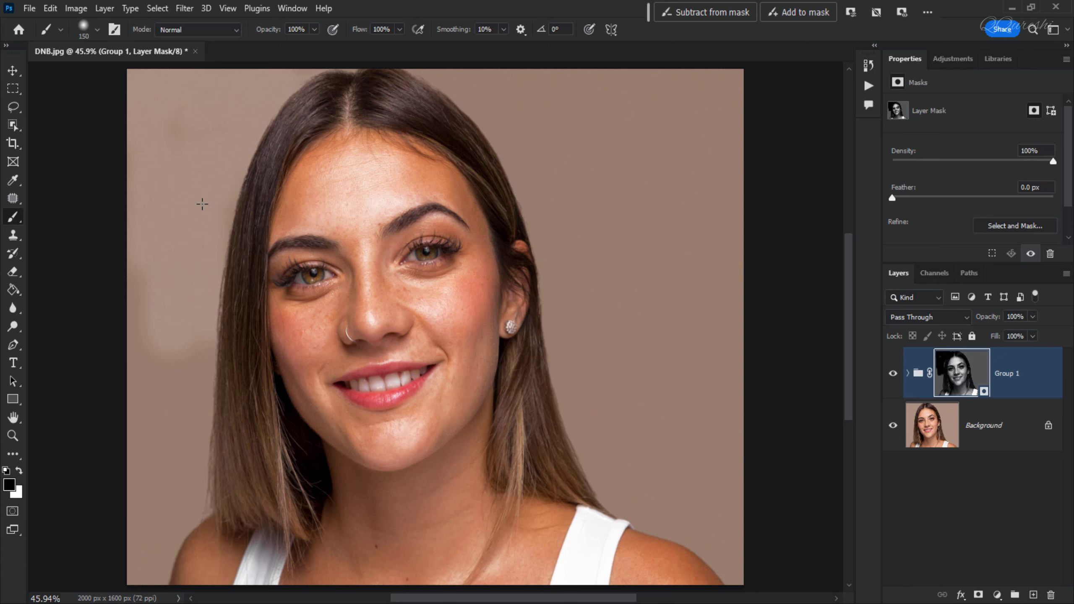
mouse_move(201, 204)
mouse_down()
mouse_move(168, 417)
mouse_move(184, 324)
mouse_move(181, 475)
mouse_move(154, 539)
mouse_up()
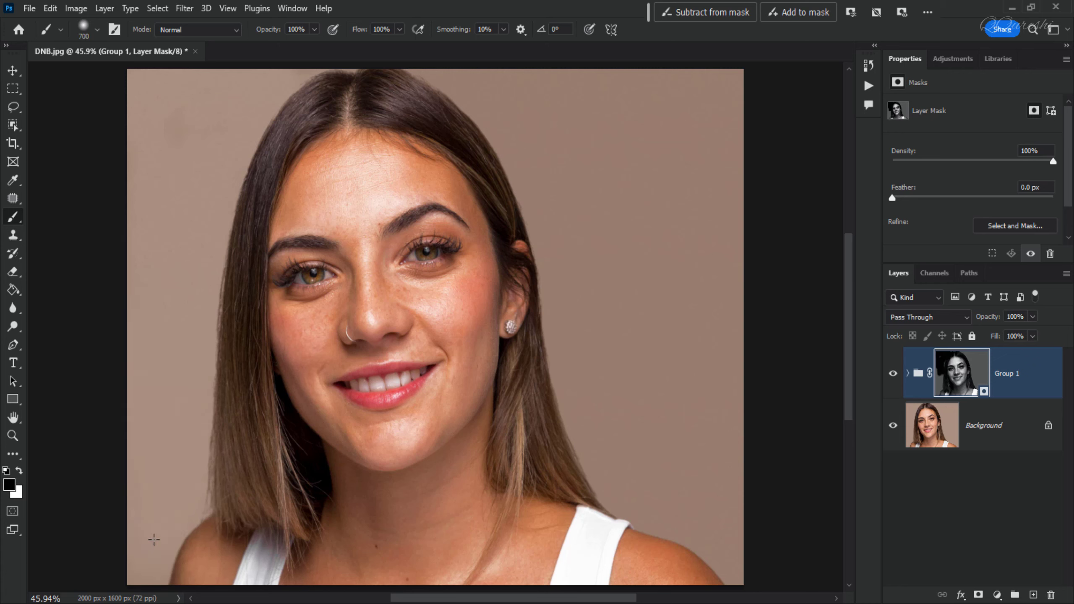
mouse_move(407, 90)
mouse_down()
mouse_move(514, 144)
mouse_move(551, 193)
mouse_move(479, 121)
mouse_move(692, 111)
mouse_move(575, 163)
mouse_move(647, 382)
mouse_move(582, 228)
mouse_move(575, 276)
mouse_move(587, 405)
mouse_move(720, 494)
mouse_up()
Paint black on the group's mask over the eyes and teeth with a soft brush reduced to size 50
scroll(300, 275, up, 5)
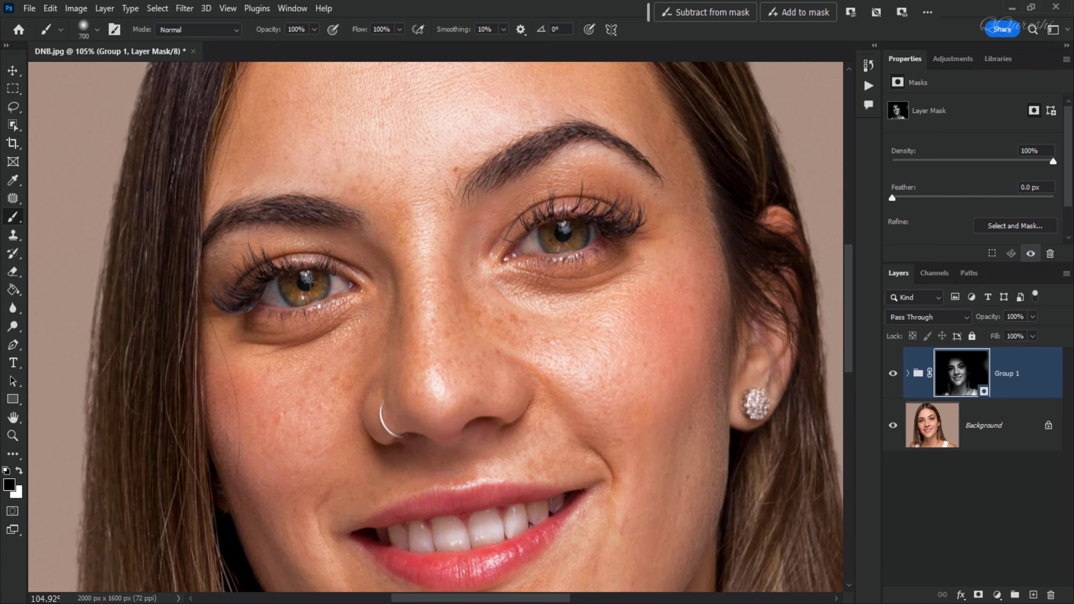
mouse_move(309, 279)
mouse_down()
mouse_move(293, 284)
mouse_move(350, 286)
mouse_move(84, 281)
mouse_up()
drag(497, 529, 400, 538)
mouse_move(470, 534)
mouse_down()
mouse_move(546, 512)
mouse_move(422, 533)
mouse_up()
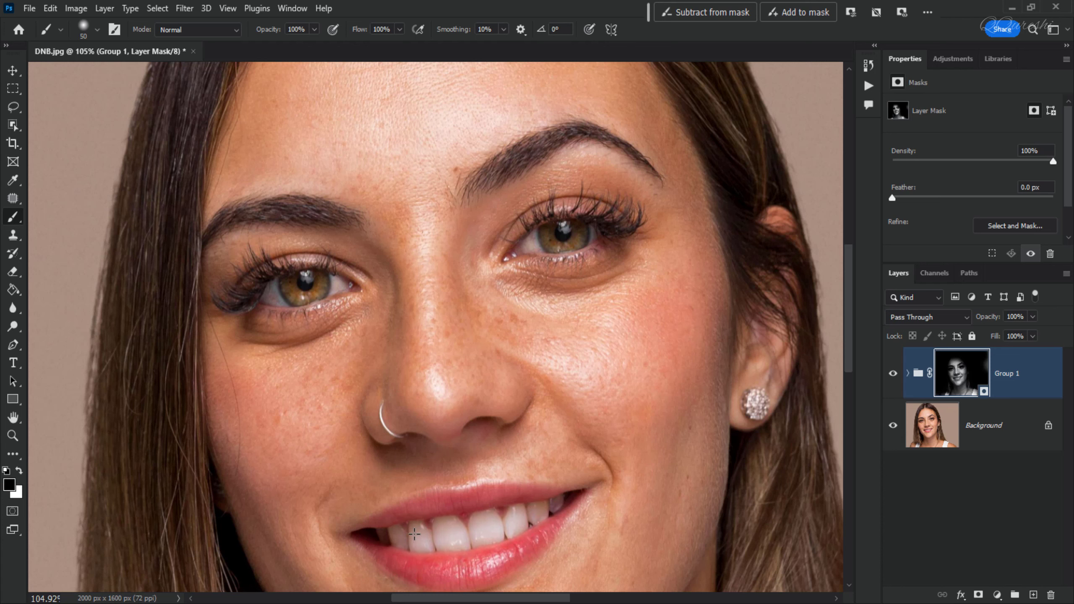
Compare the portrait before and after the masked group effect, both close up and with the whole image in view
click(893, 374)
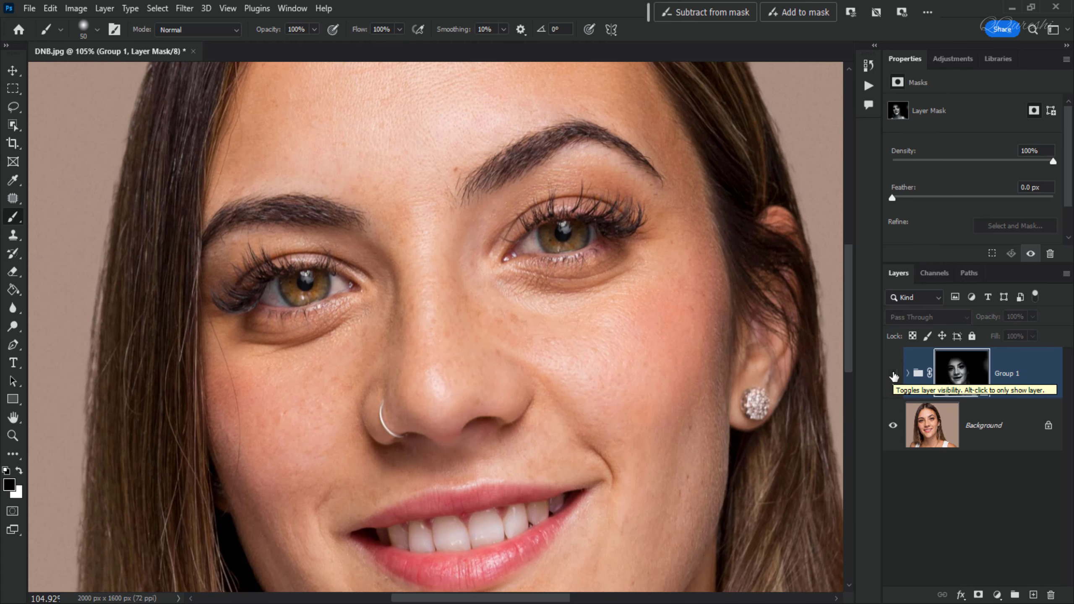
click(893, 375)
key(ctrl+0)
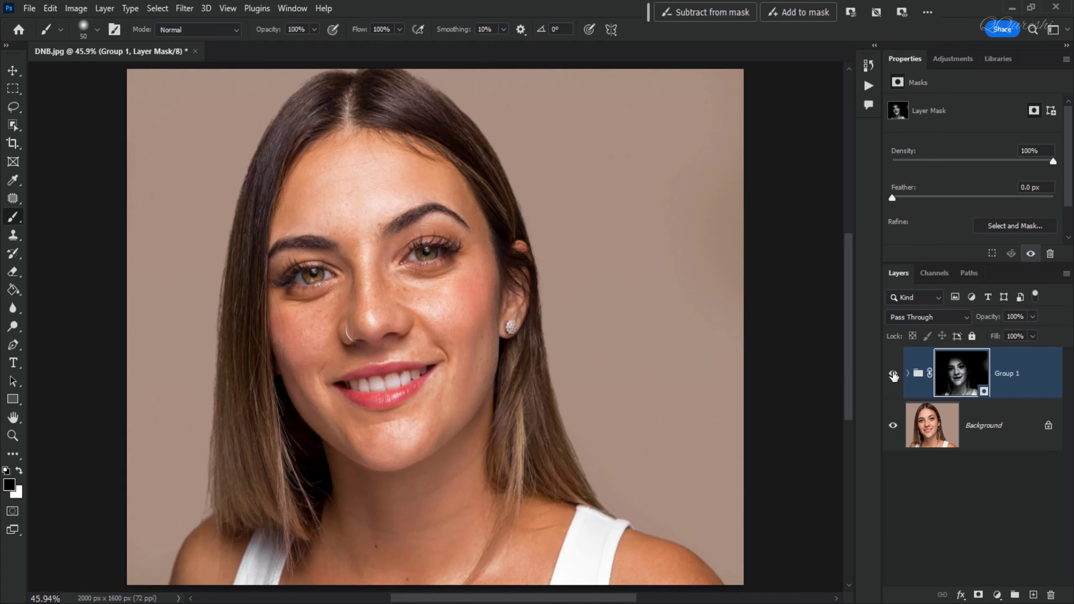
click(894, 374)
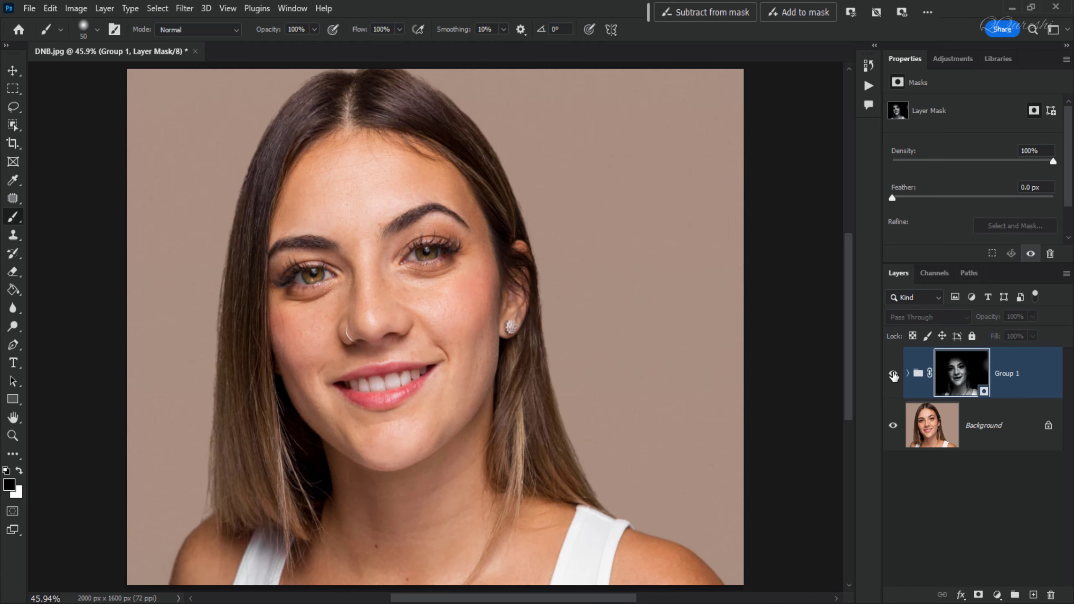
click(893, 374)
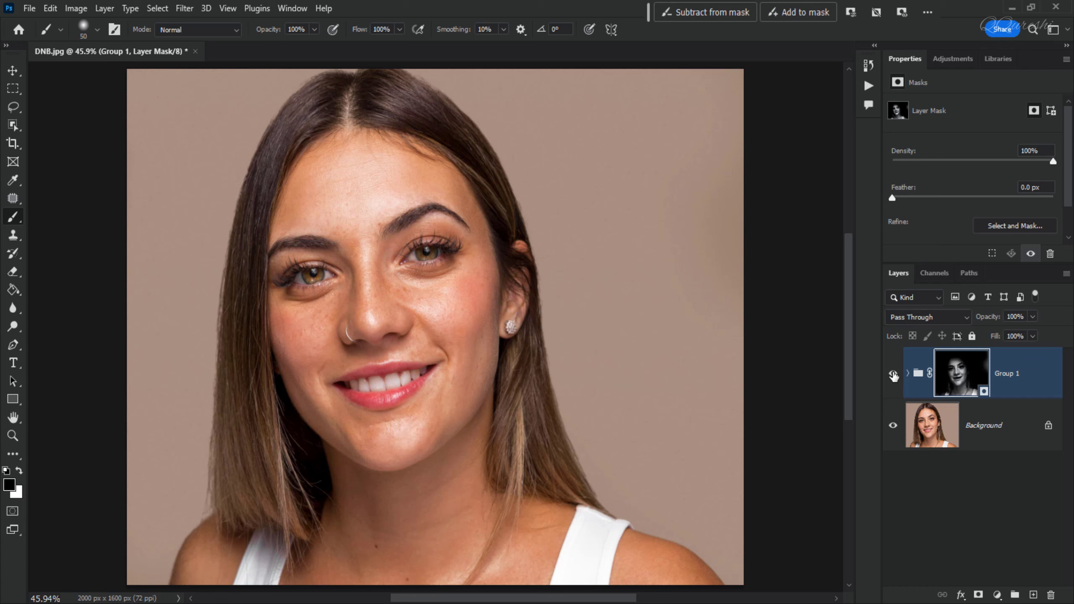